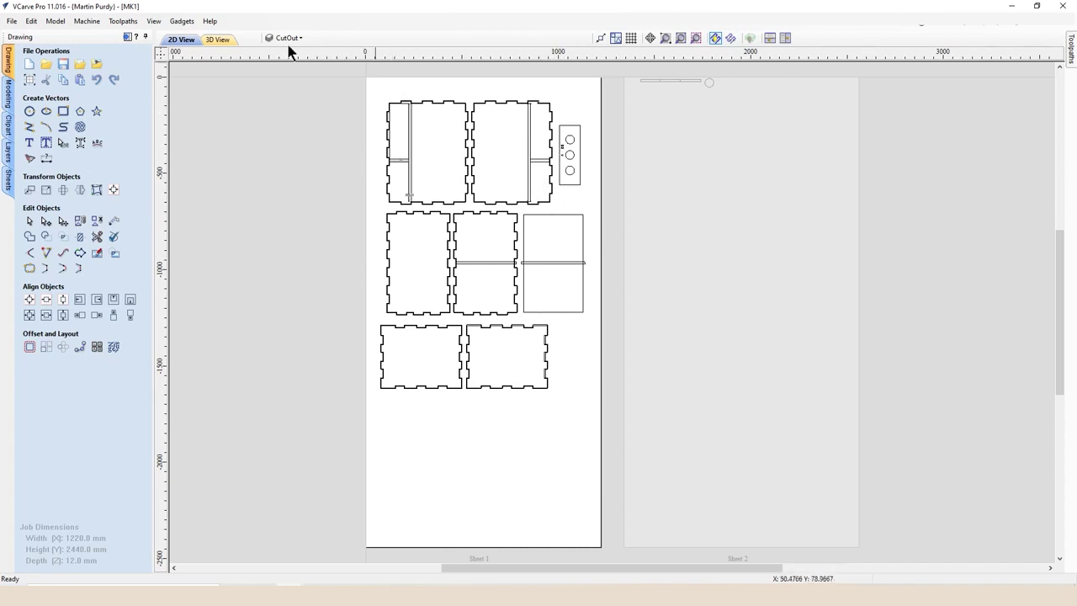
Switch to the web browser, search Google for "vetrics box maker", and open the Vectric Box Creator V9 gadget page
left_click(195, 22)
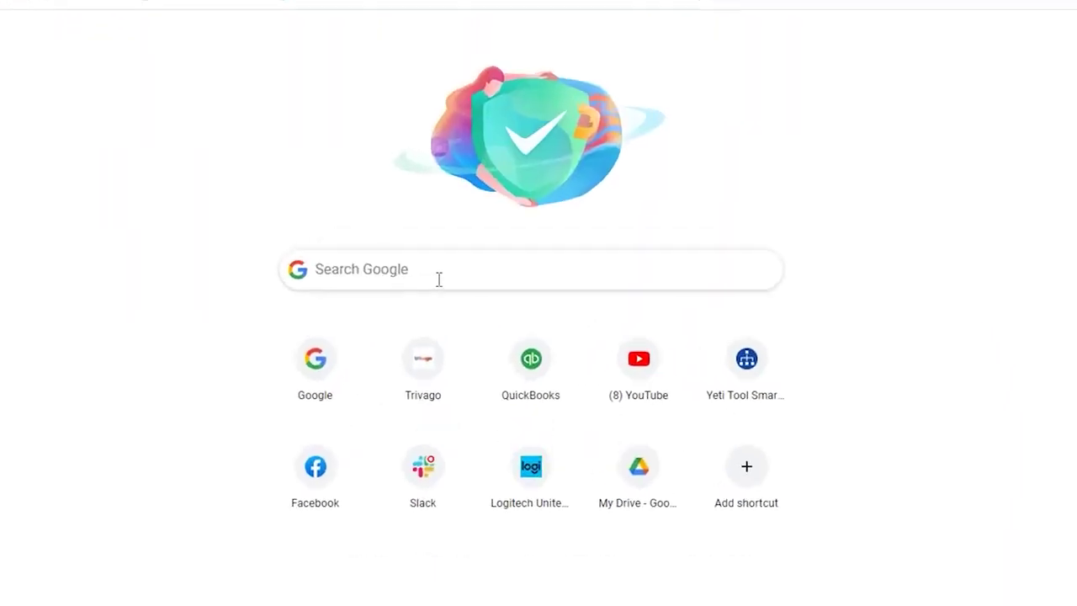
left_click(438, 280)
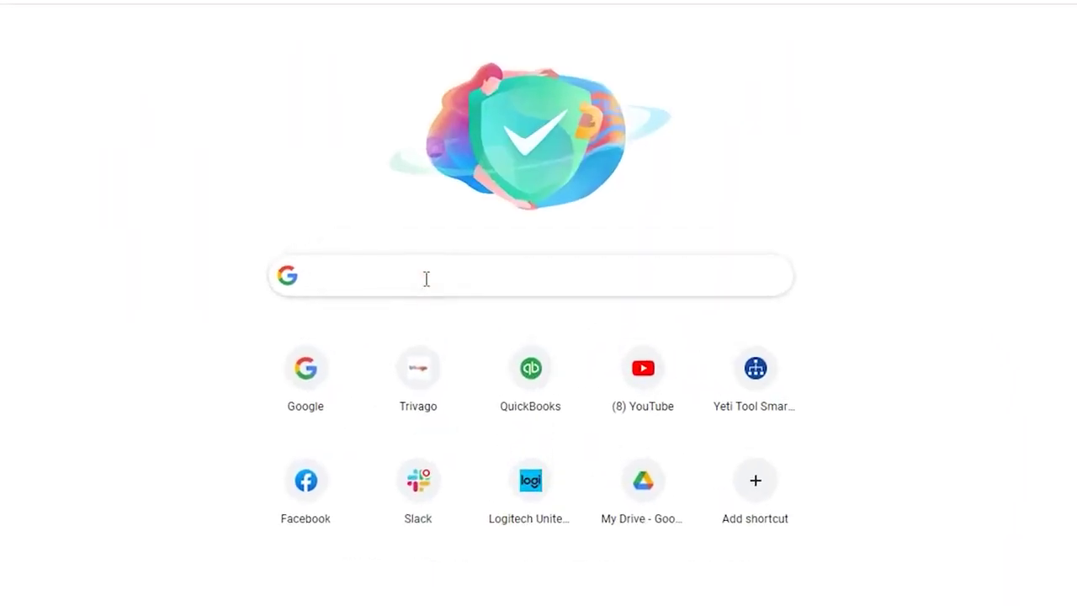
type("vetrics b")
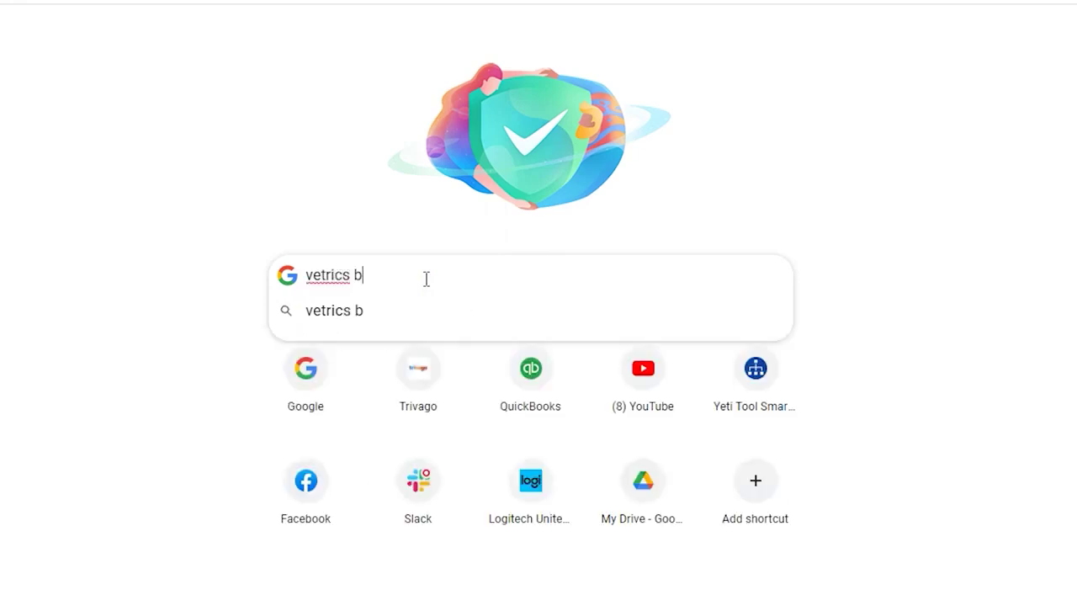
type("ox maker")
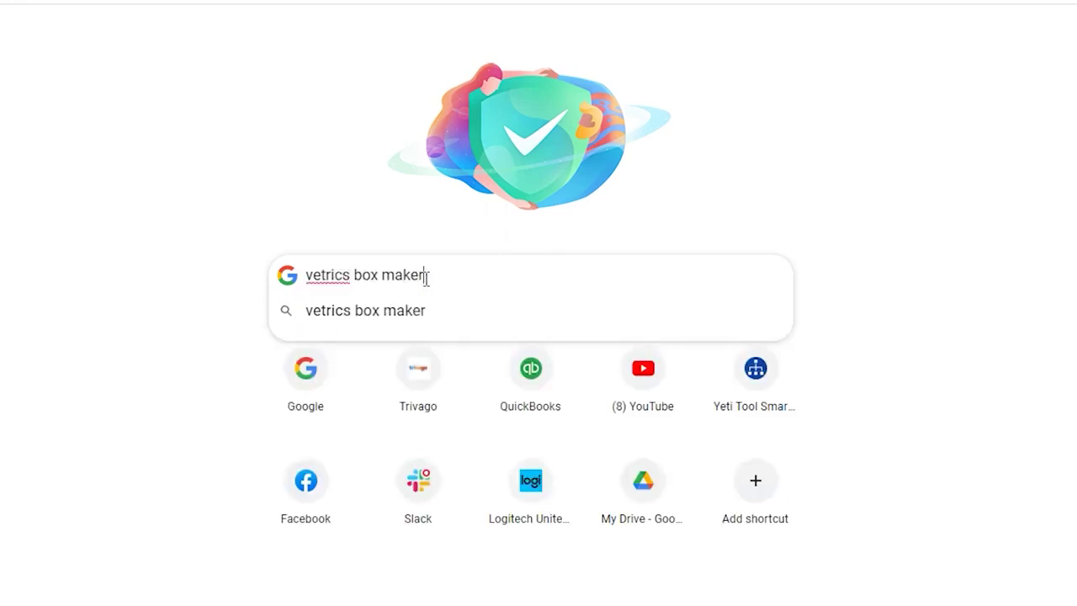
key("Return")
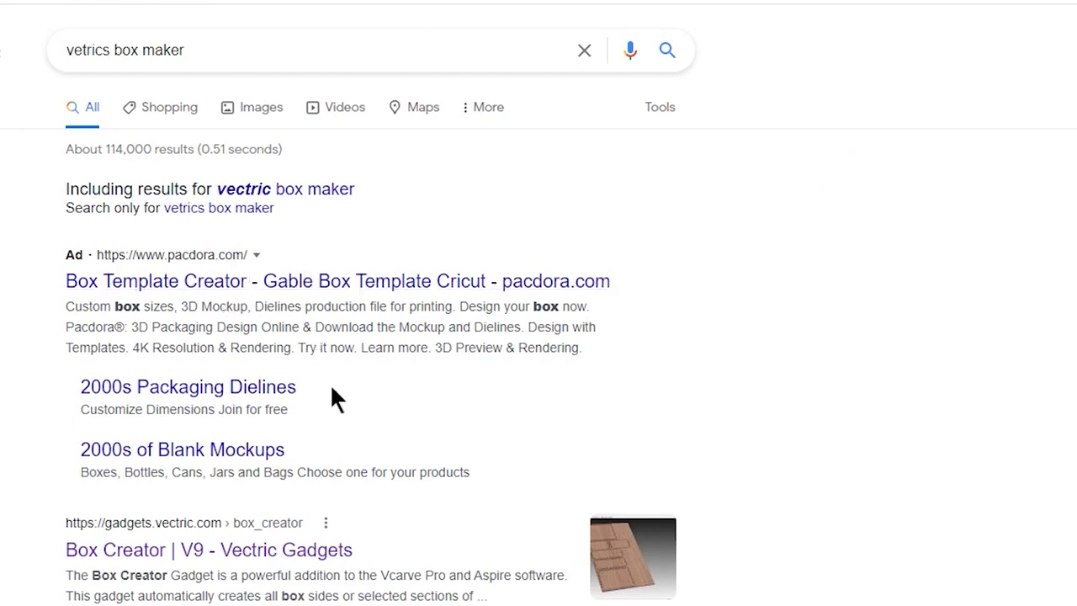
left_click(337, 555)
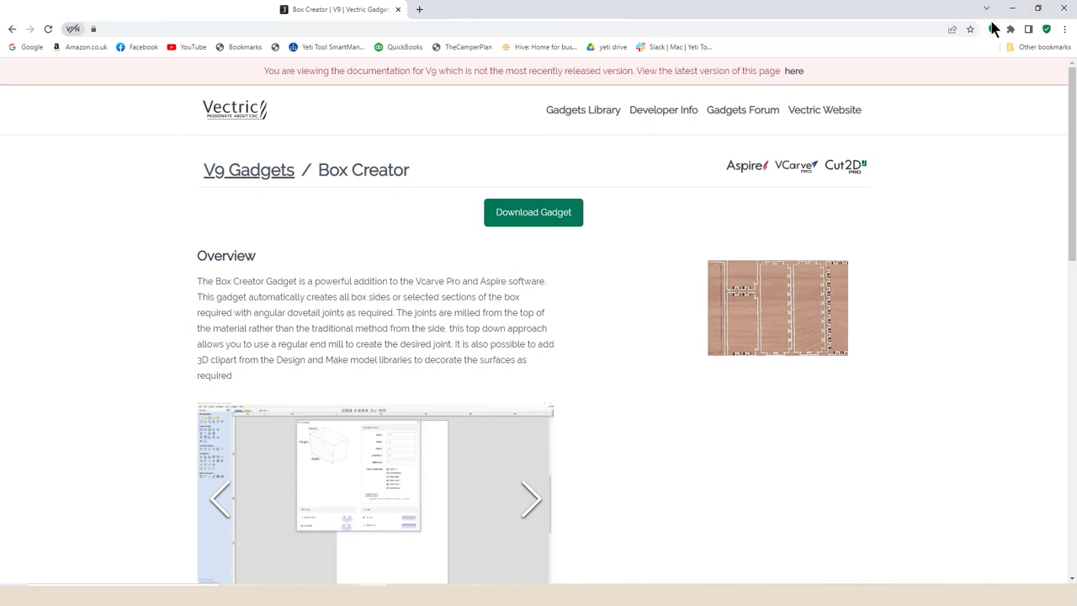
left_click(1012, 8)
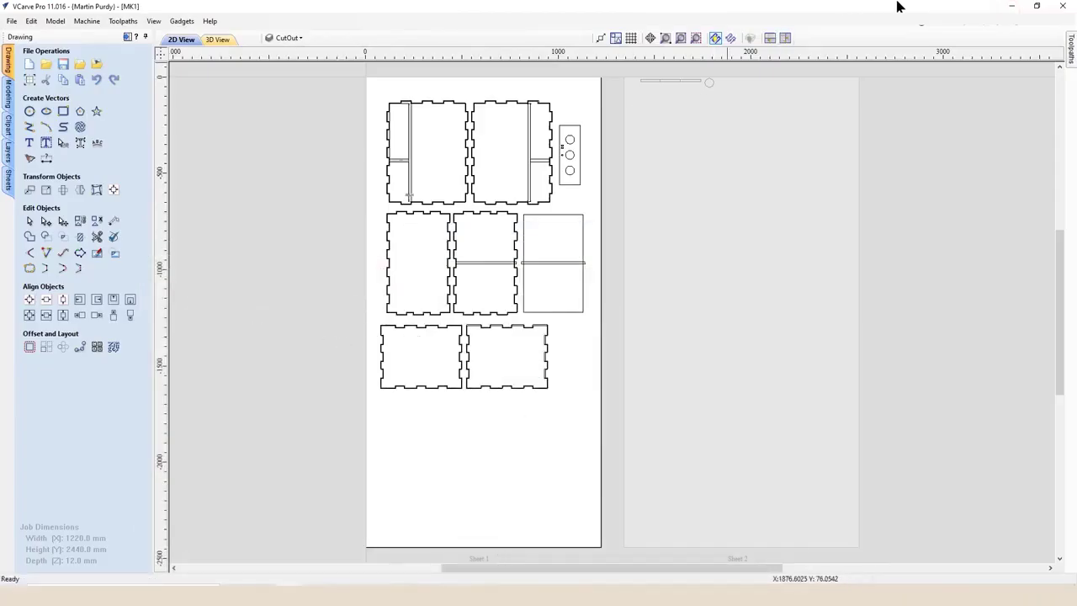
left_click(181, 21)
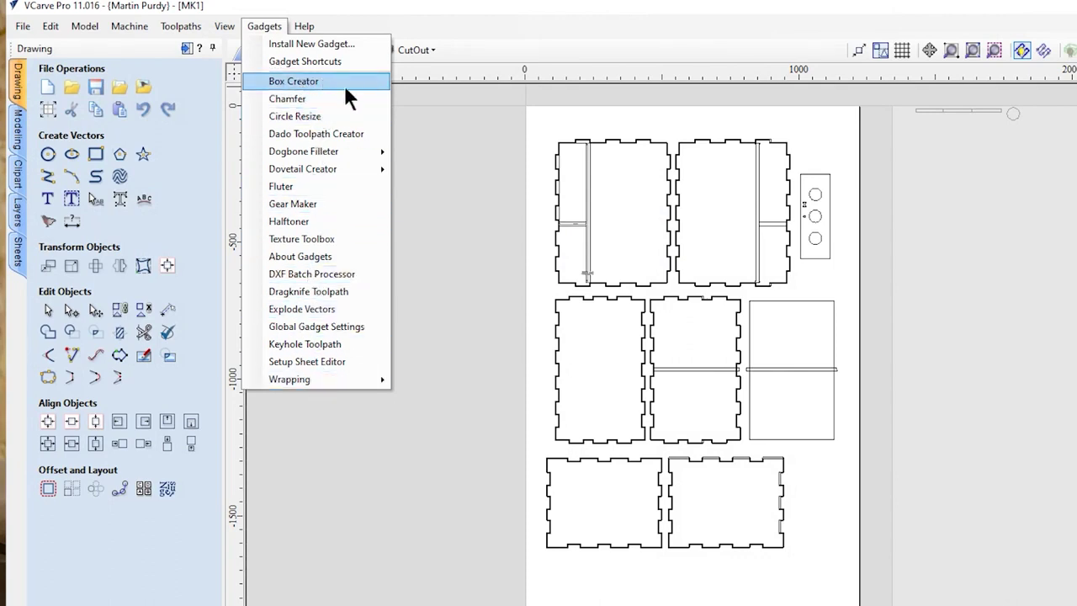
left_click(476, 161)
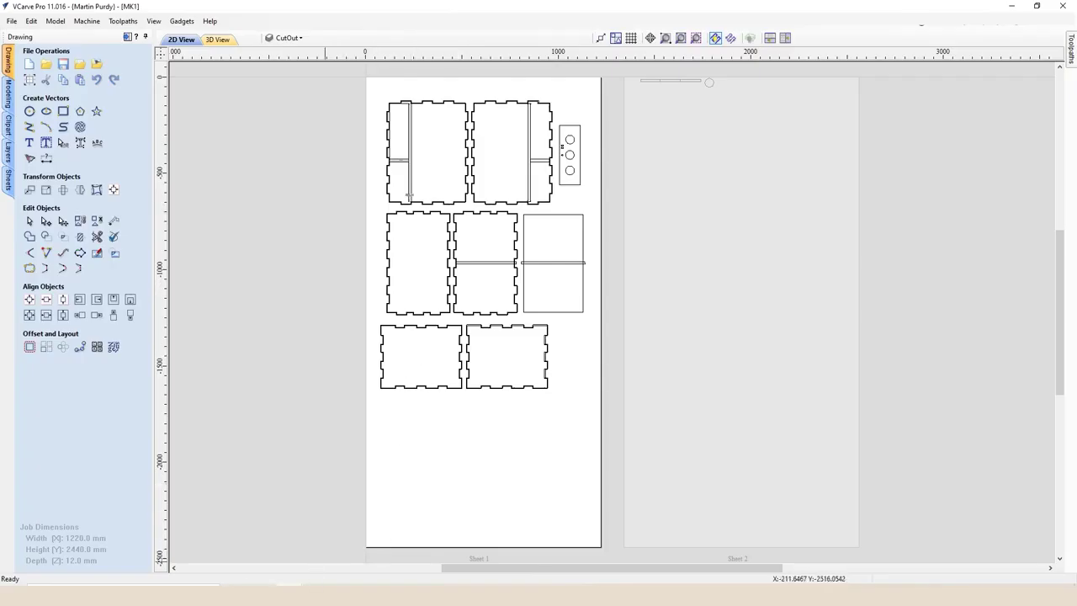
Switch to the new VCarve job and accept a single-sided job setup of 1220 x 2240 mm, 12 mm thick
mouse_move(306, 579)
left_click(335, 535)
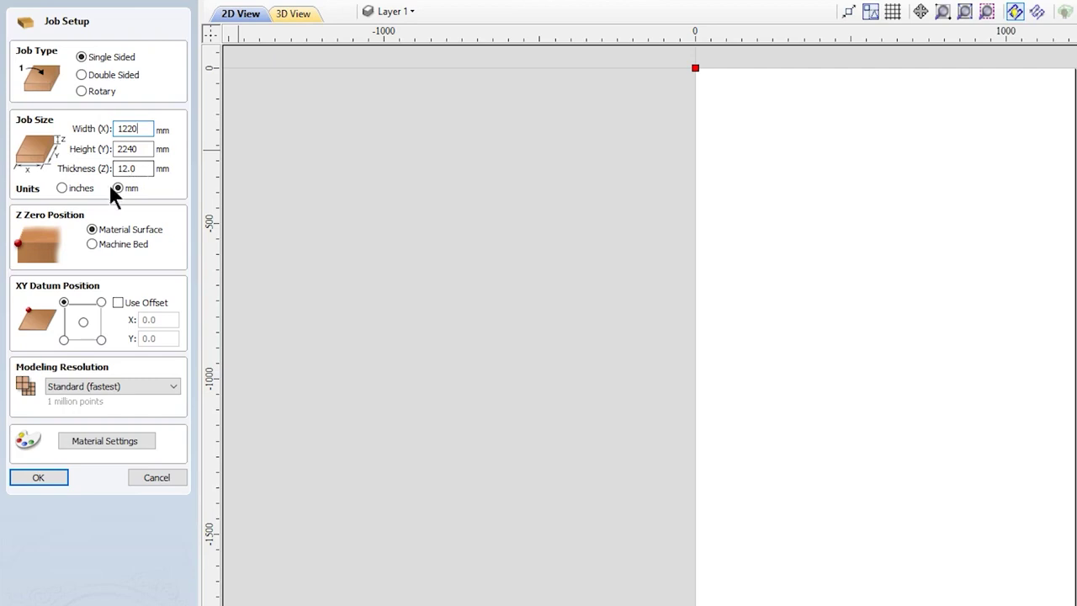
left_click(38, 477)
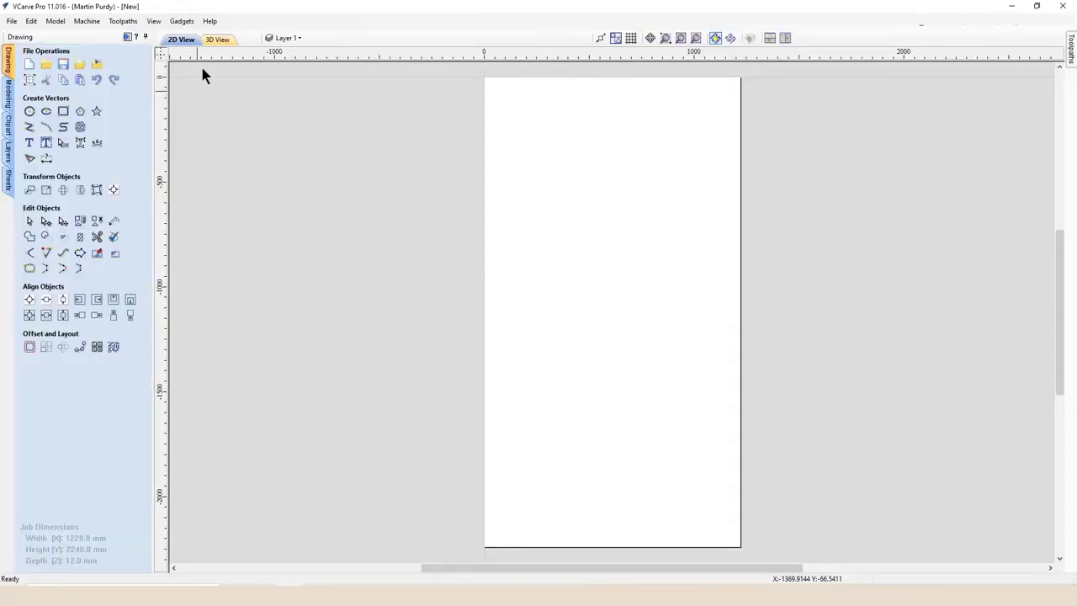
Start the Box Creator gadget and set the box depth to 300 and height to 510
left_click(182, 21)
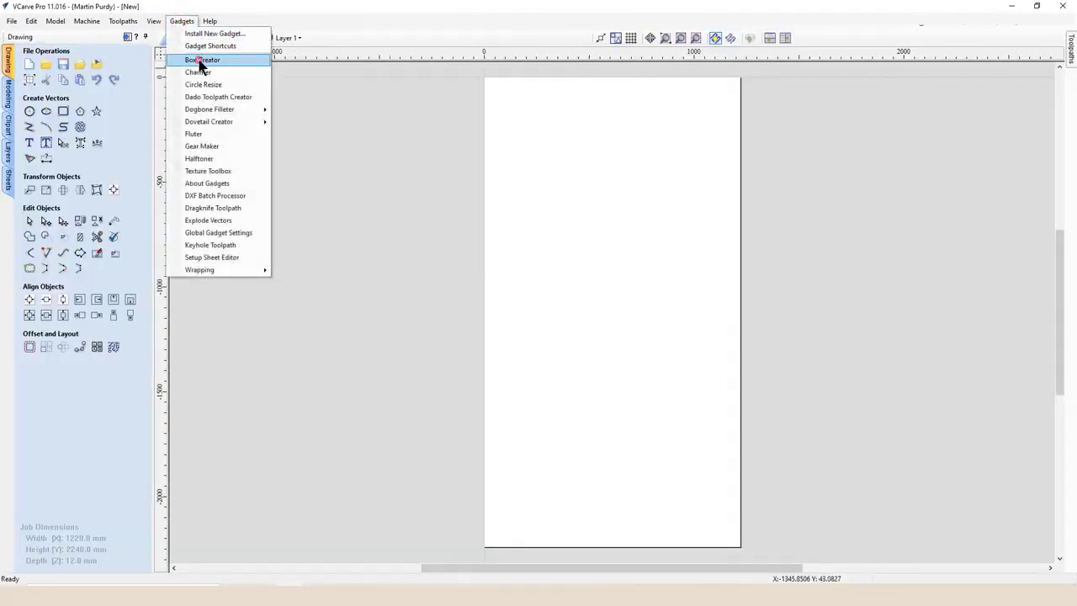
left_click(202, 61)
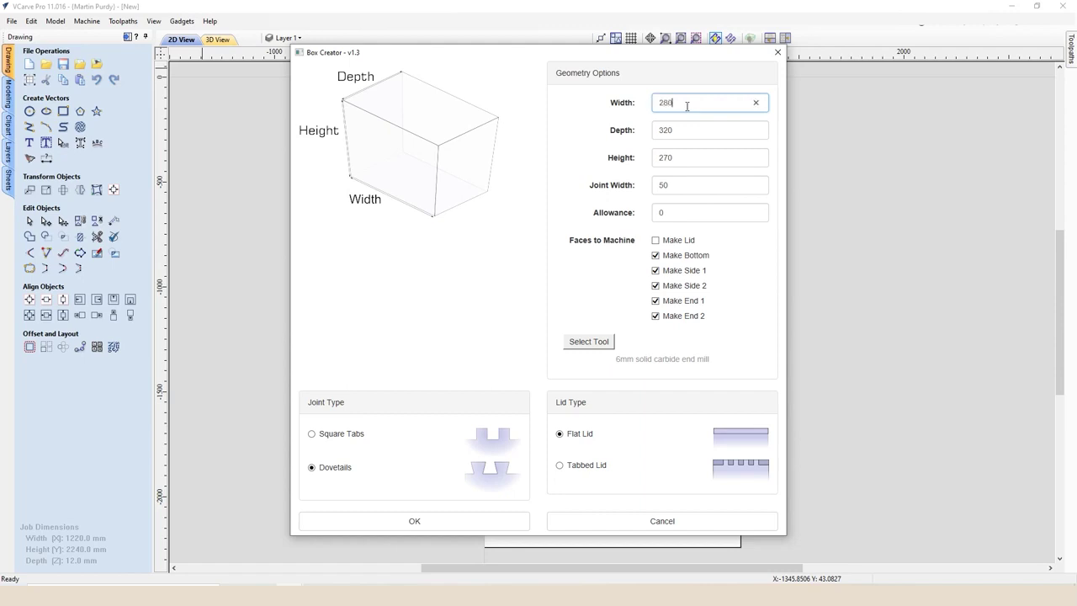
left_click(677, 132)
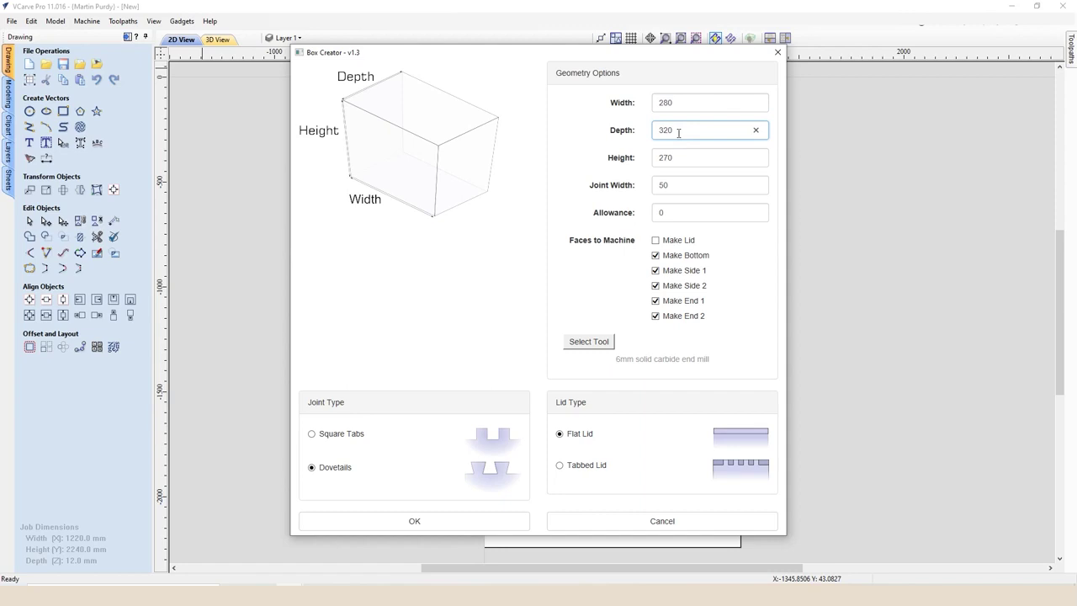
key("BackSpace")
key("BackSpace")
key("BackSpace")
left_click(673, 157)
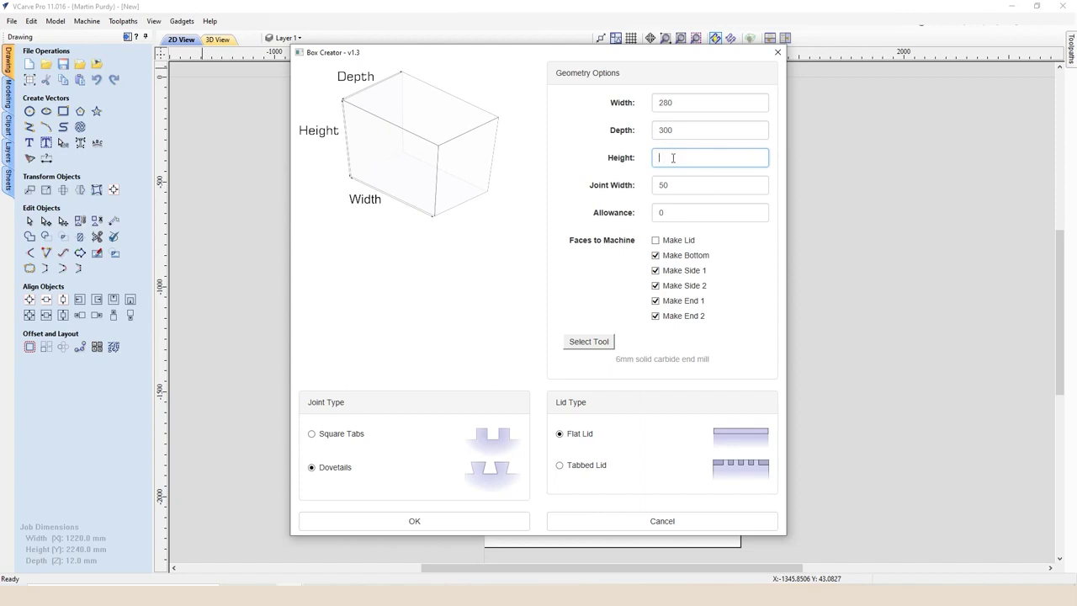
type("510")
Choose Square Tabs joints and a Tabbed Lid for the box, and include the lid among the faces to machine
left_click(310, 435)
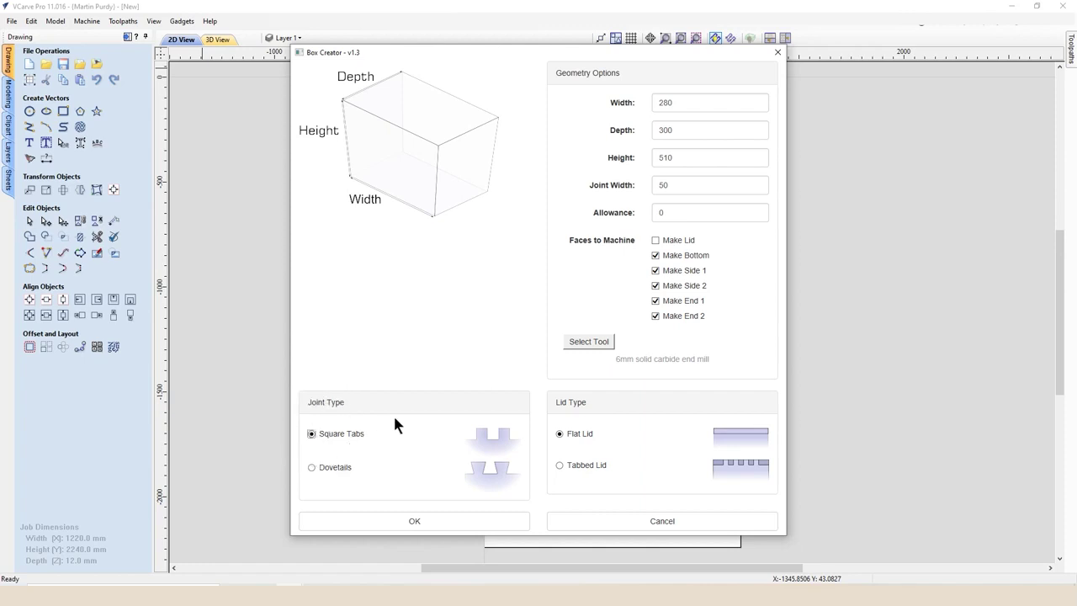
left_click(559, 467)
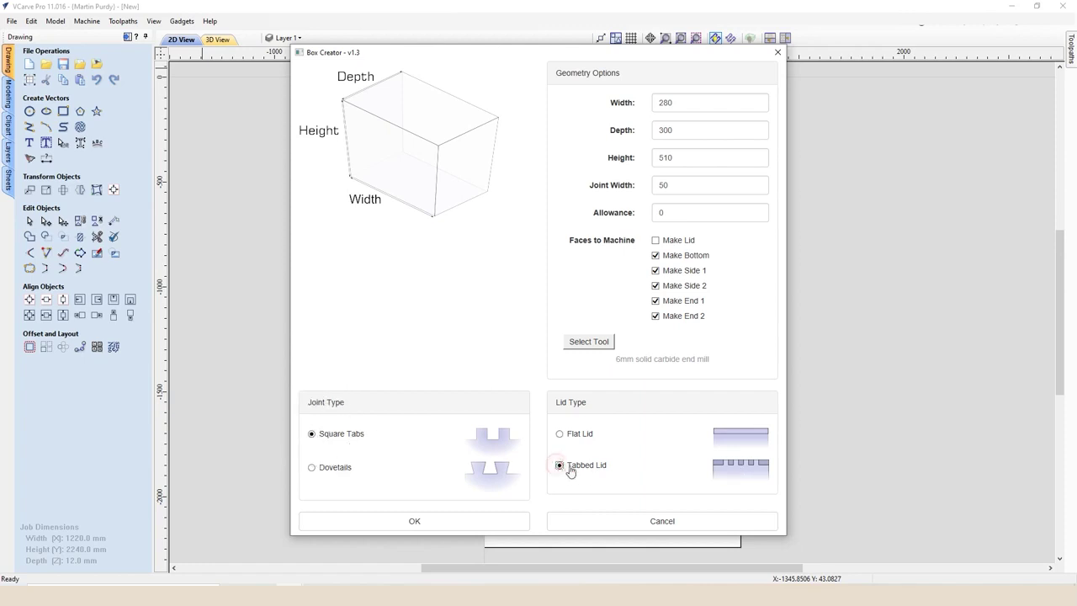
left_click(656, 242)
left_click(656, 242)
Choose the 6mm solid carbide end mill as the box's cutting tool
left_click(589, 342)
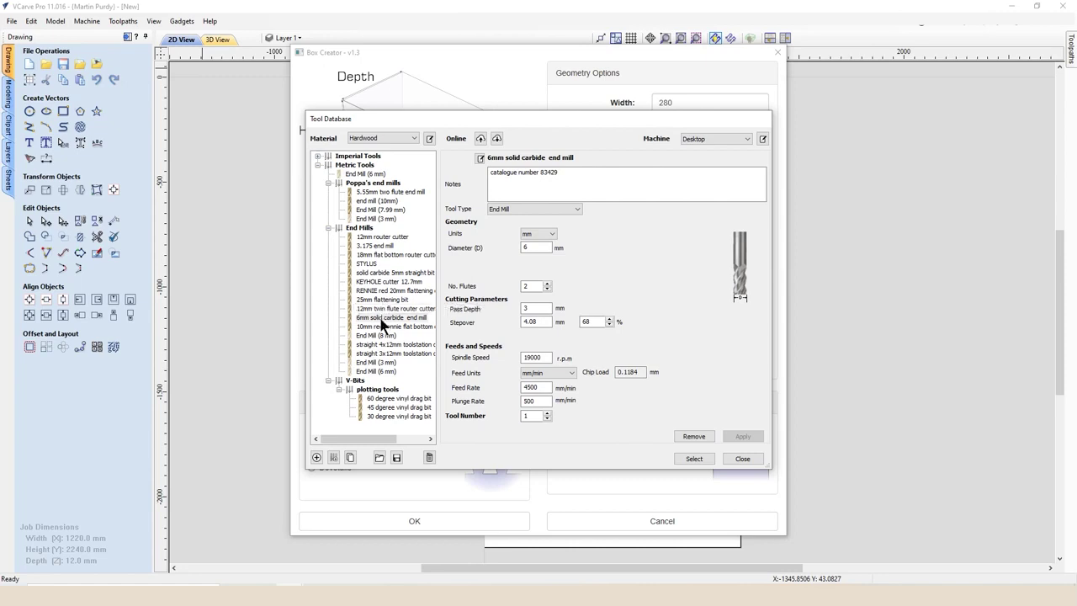
left_click(381, 319)
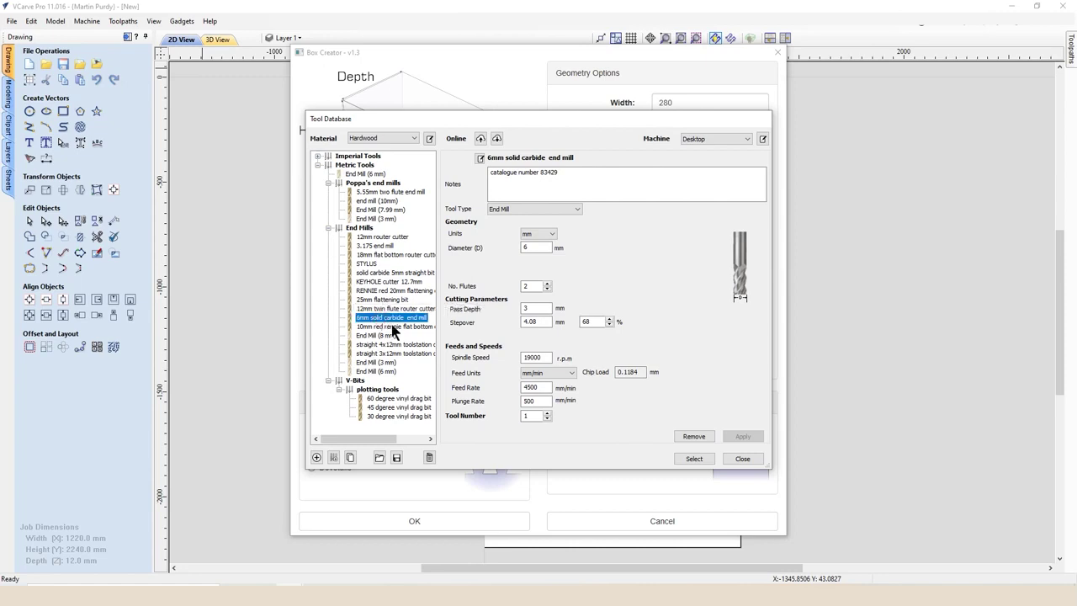
left_click(698, 461)
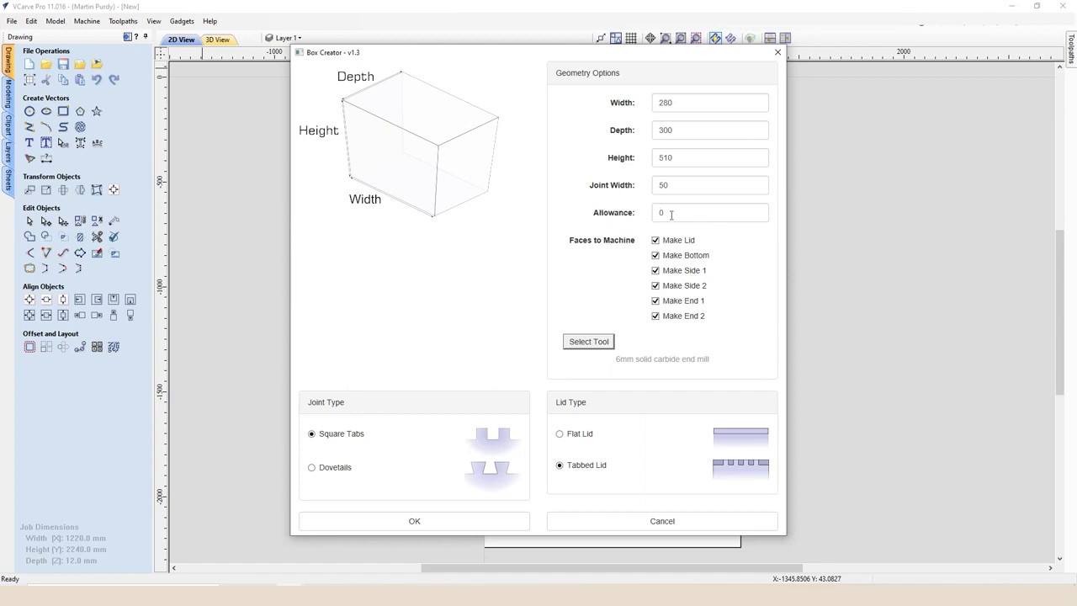
Set the joint allowance to 0.15 and generate the box panels
left_click(671, 215)
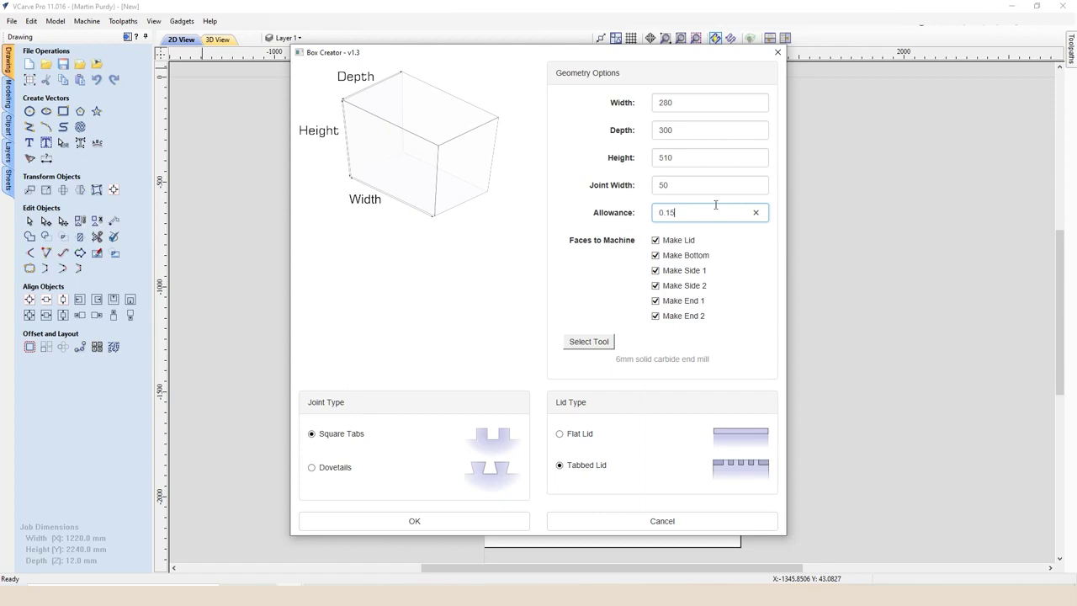
left_click(467, 524)
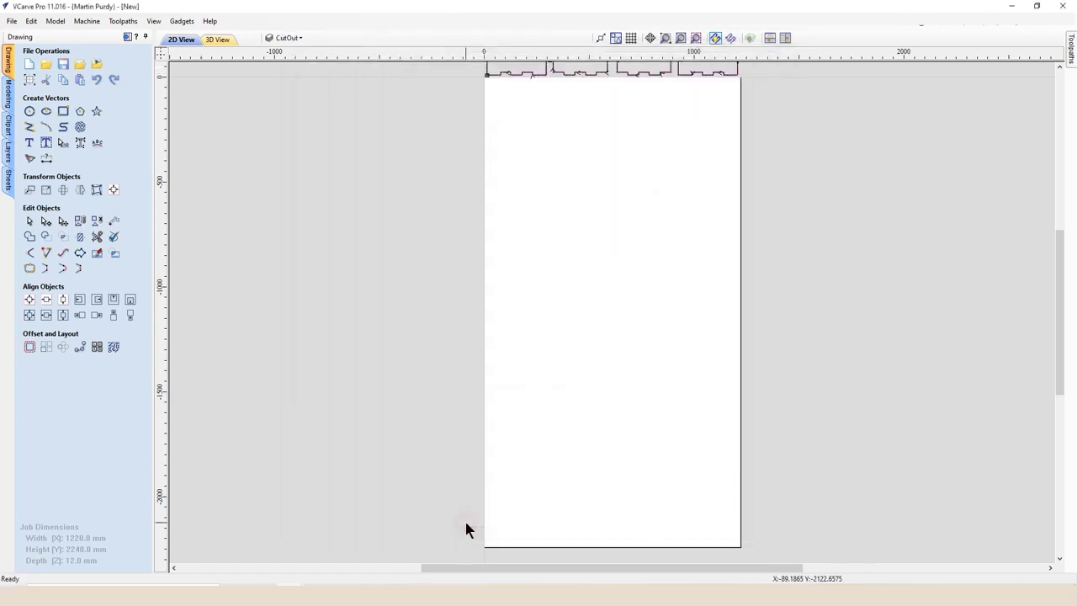
Select all the generated panel vectors and move them straight down until they lie inside the upper part of the material sheet
scroll(707, 235, "down", 3)
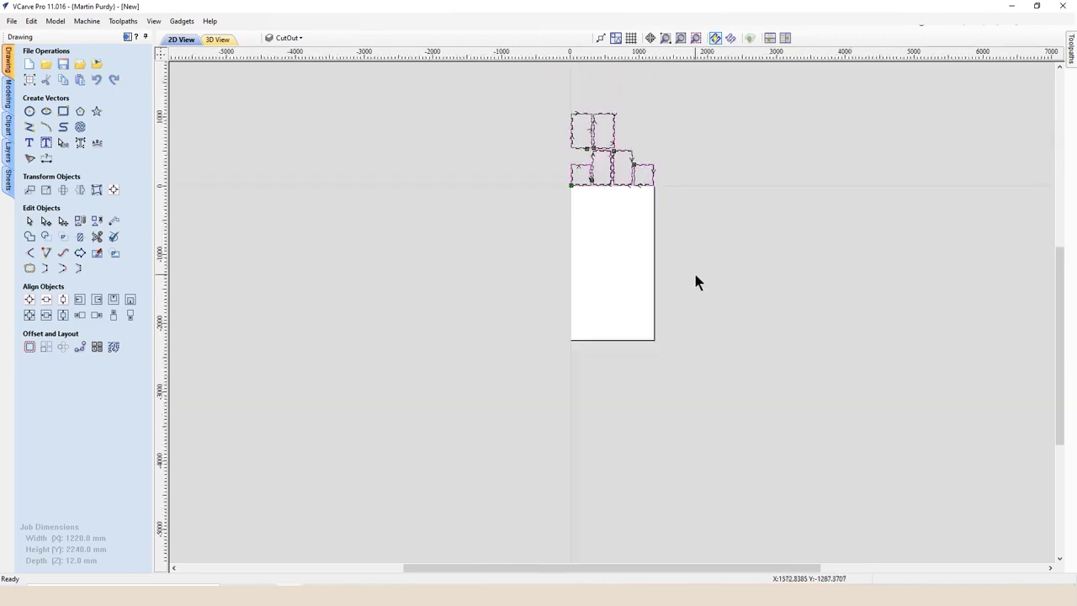
scroll(608, 127, "up", 5)
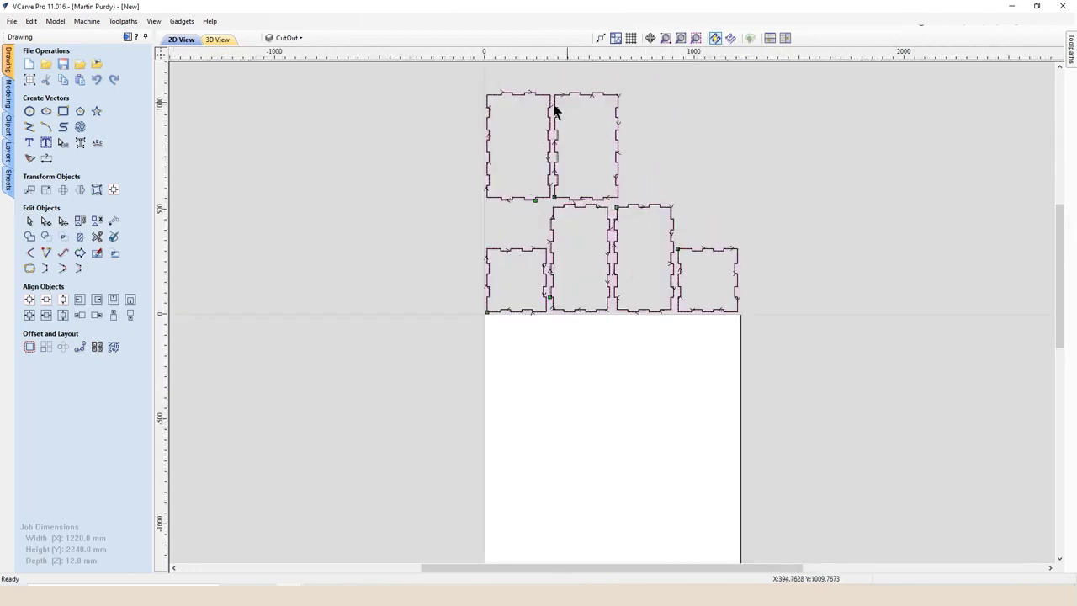
key("ctrl+a")
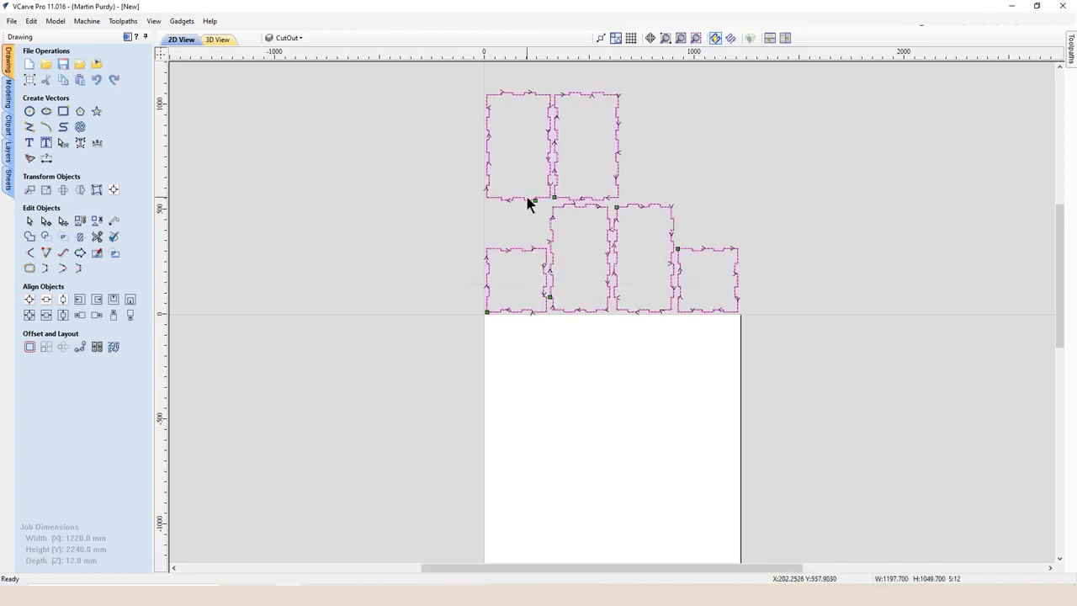
key("Down")
key("Down")
key("Down")
key("Down")
key("Down")
key("Down")
key("Down")
key("Down")
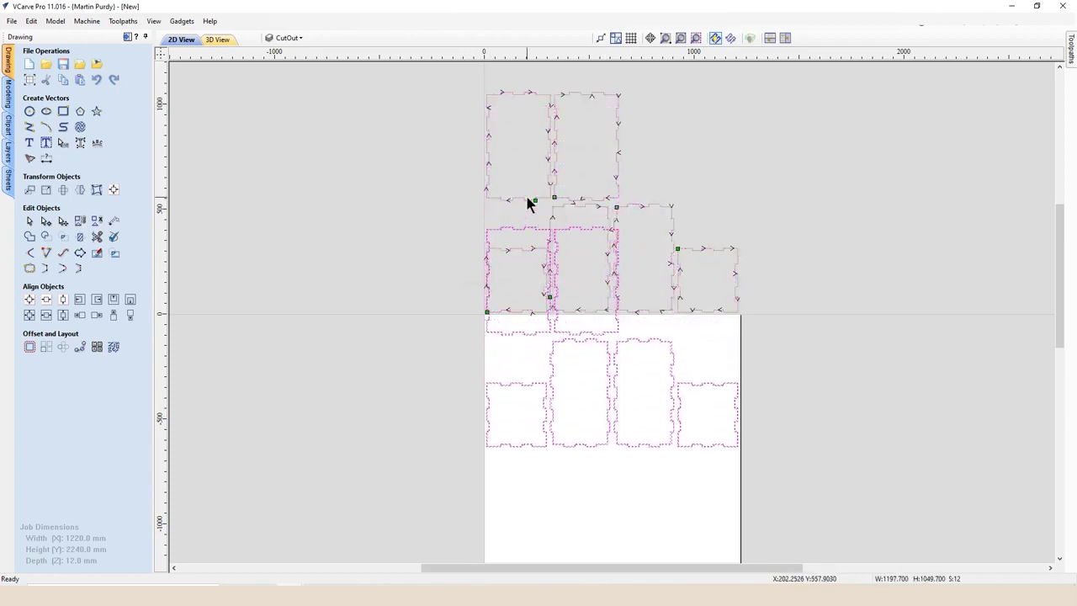
key("Down")
key("Down")
key("Down")
key("Down")
key("Down")
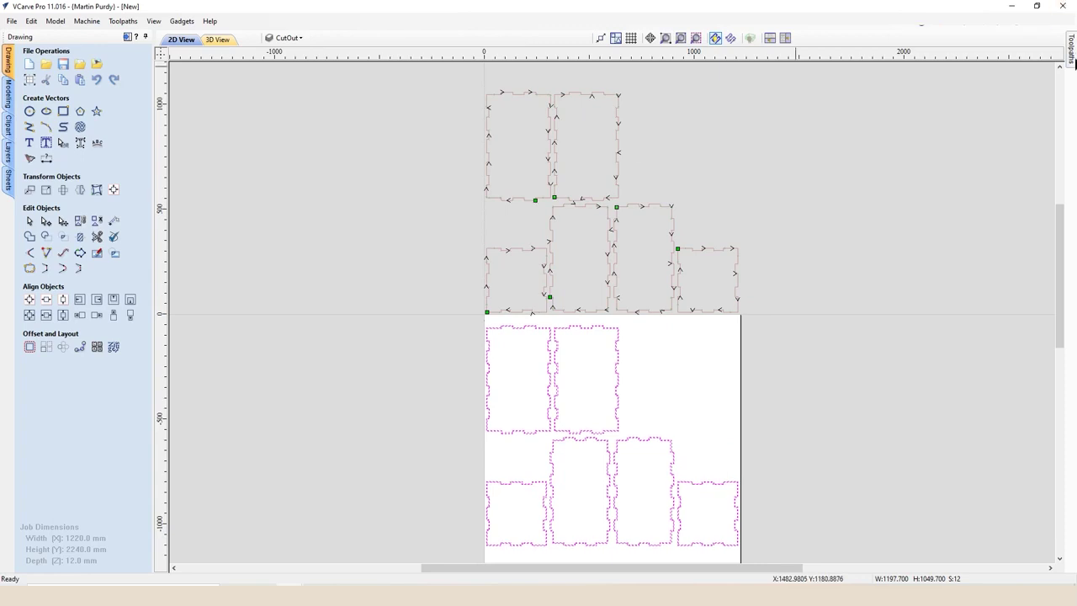
Recalculate all toolpaths for the repositioned panels and preview all of them in 3D
mouse_move(1072, 55)
left_click(1070, 37)
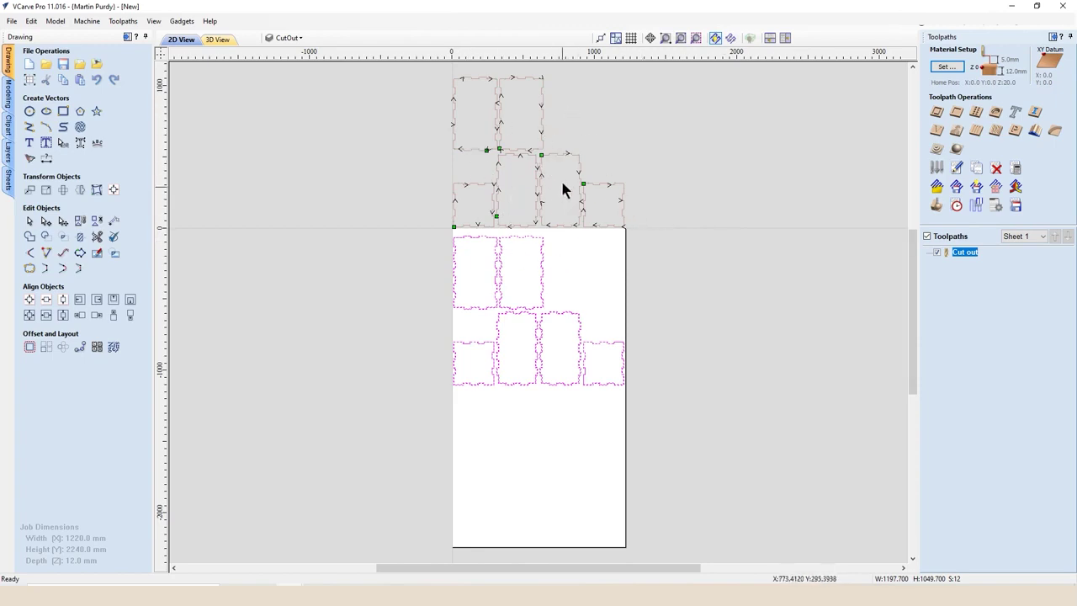
right_click(961, 255)
mouse_move(992, 349)
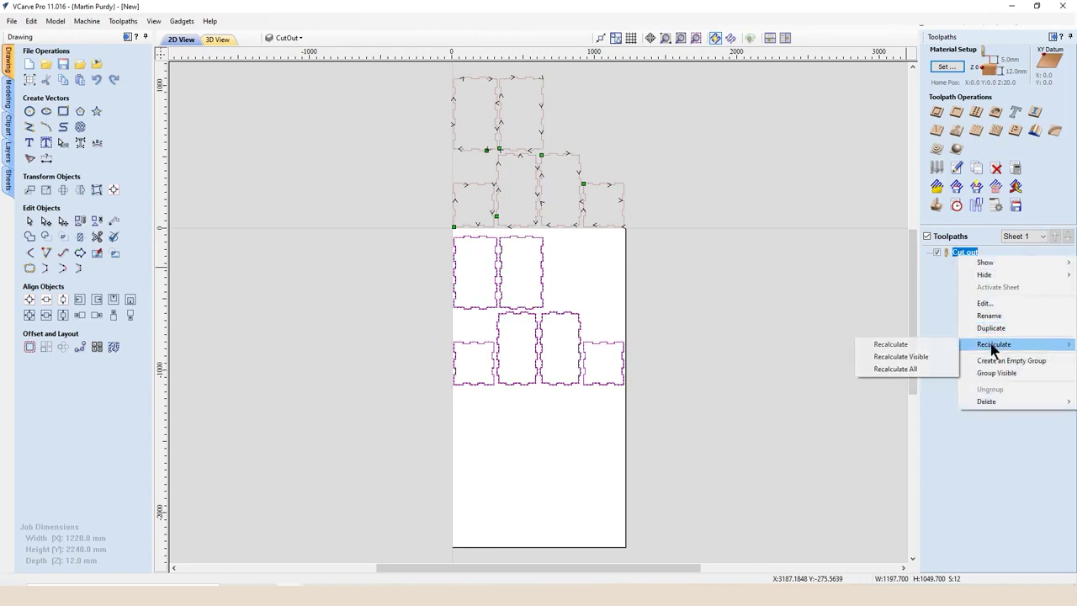
left_click(920, 370)
left_click(552, 308)
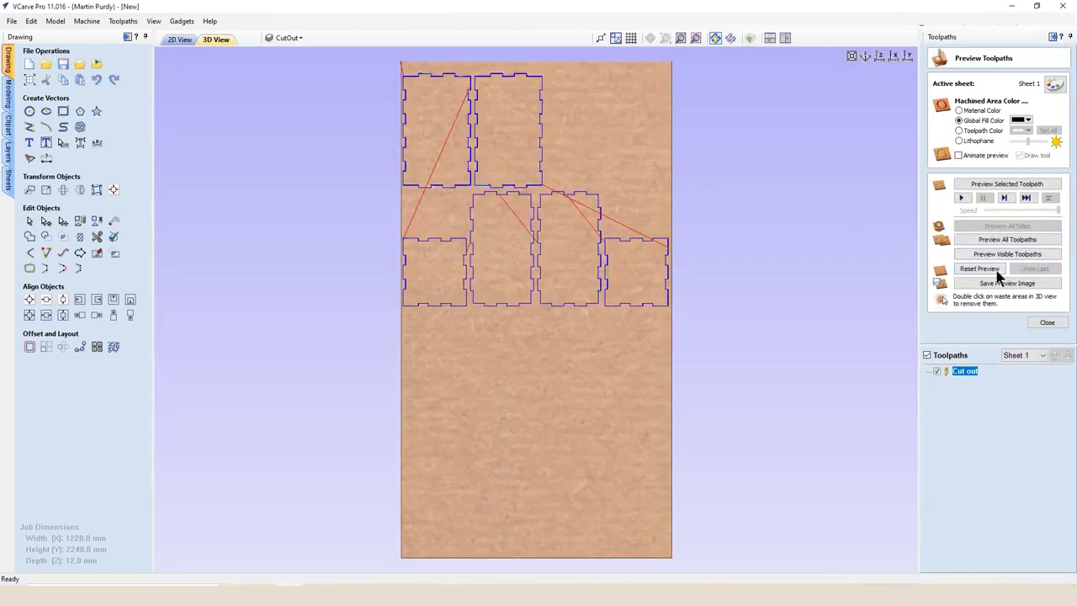
left_click(981, 241)
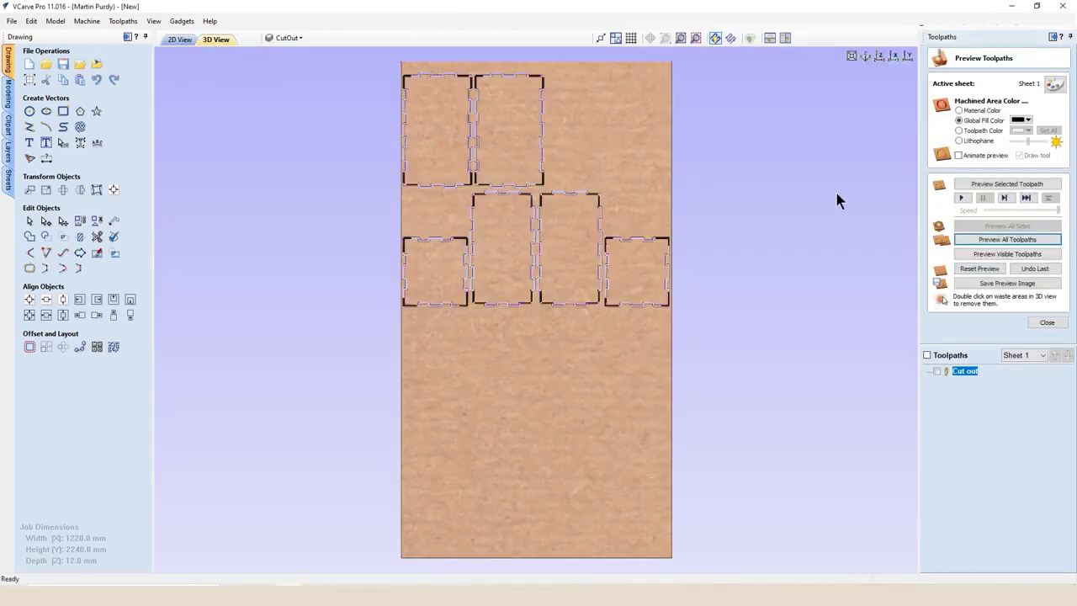
Edit the Cut out profile toolpath's tab dimensions, 3D tabs option and ramp distance, and recalculate it
left_click(178, 40)
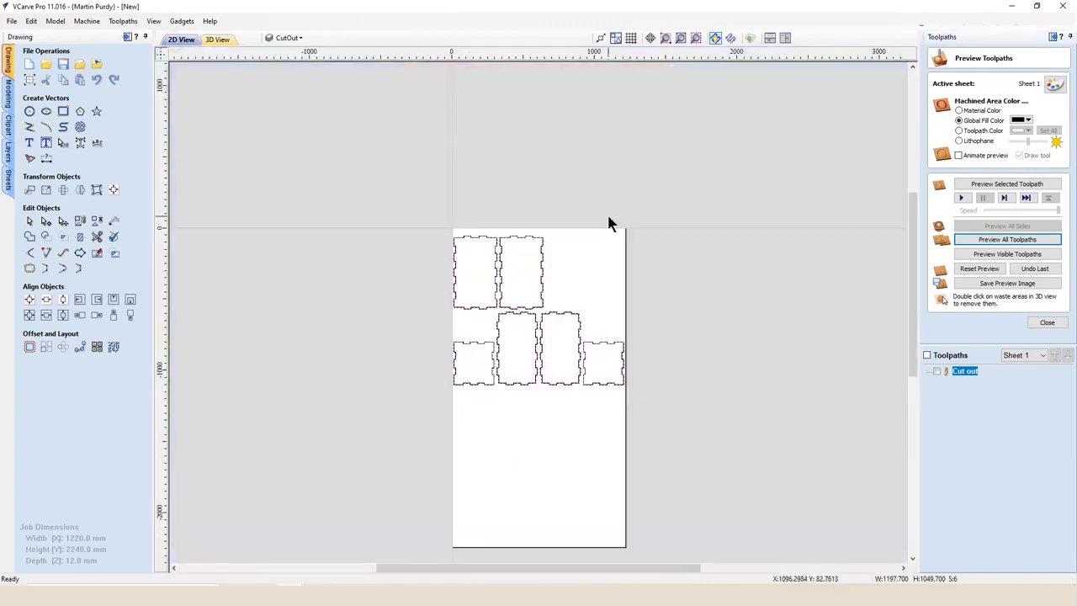
double_click(965, 373)
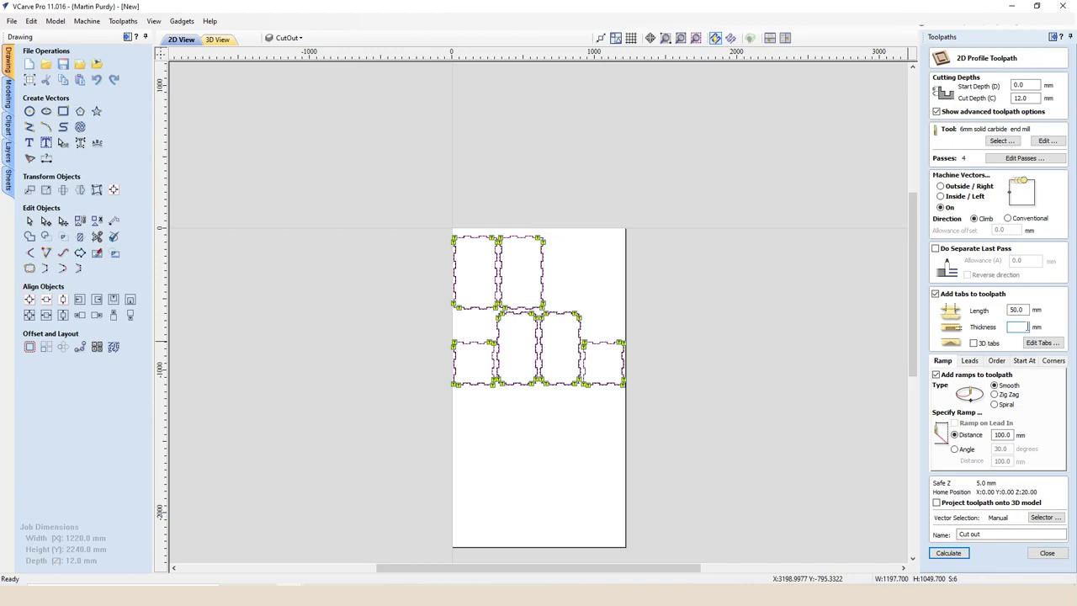
left_click(1020, 310)
double_click(1018, 309)
left_click(973, 344)
left_click(1010, 434)
left_click(950, 553)
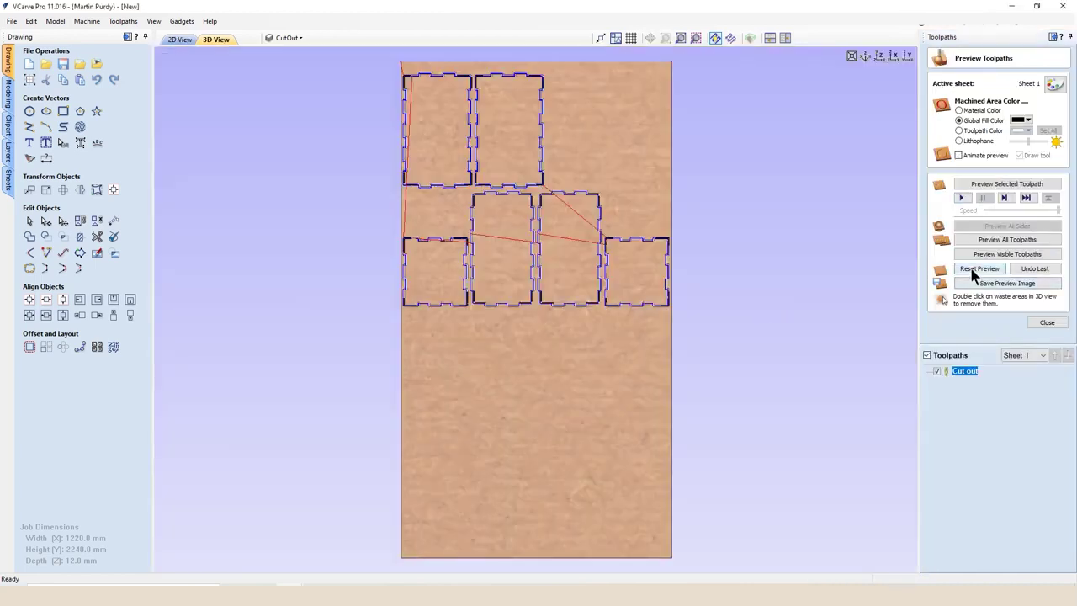
Reset the 3D preview and simulate all toolpaths with the revised tabs
left_click(980, 268)
left_click(1007, 239)
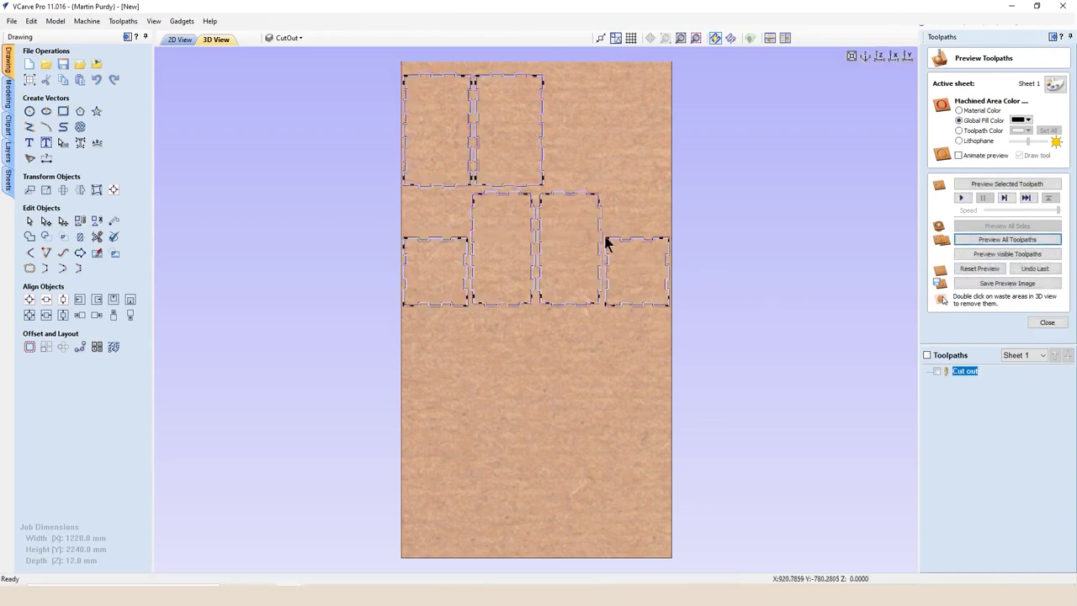
Examine the tabs along the panel outlines in the 3D cut preview up close, including the two middle panels
scroll(603, 253, "up", 5)
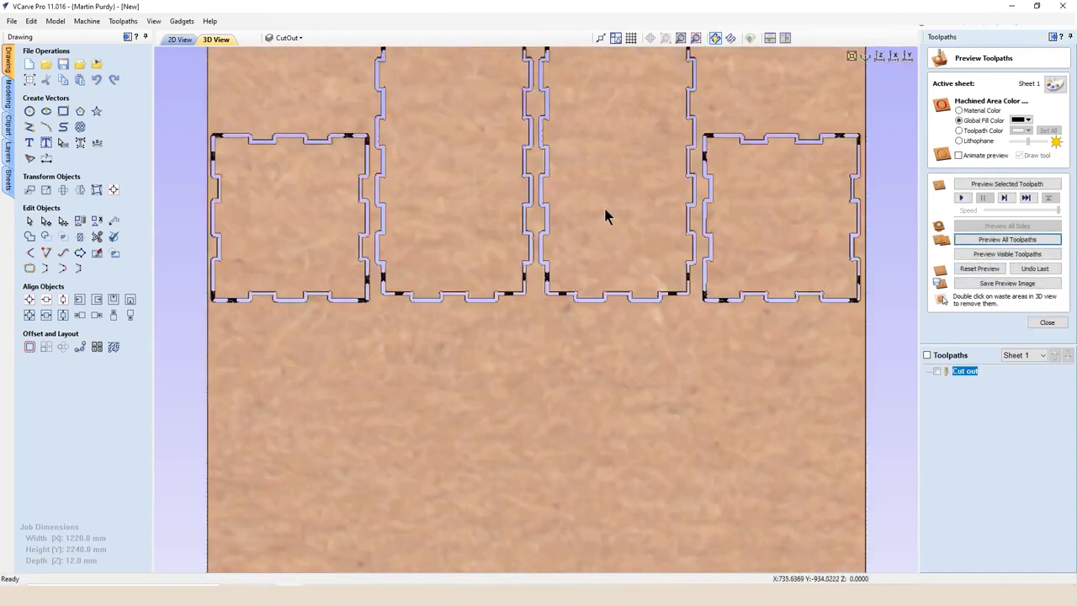
scroll(604, 205, "up", 3)
middle_click_drag(618, 137, 606, 296)
scroll(609, 528, "down", 3)
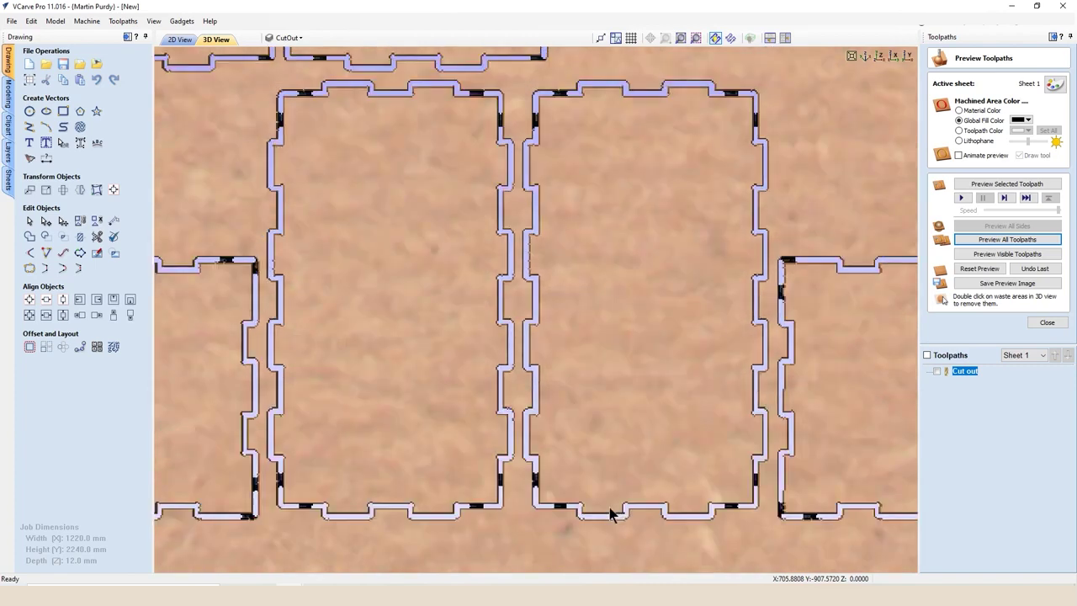
scroll(610, 528, "up", 2)
middle_click_drag(615, 493, 632, 333)
scroll(633, 326, "down", 1)
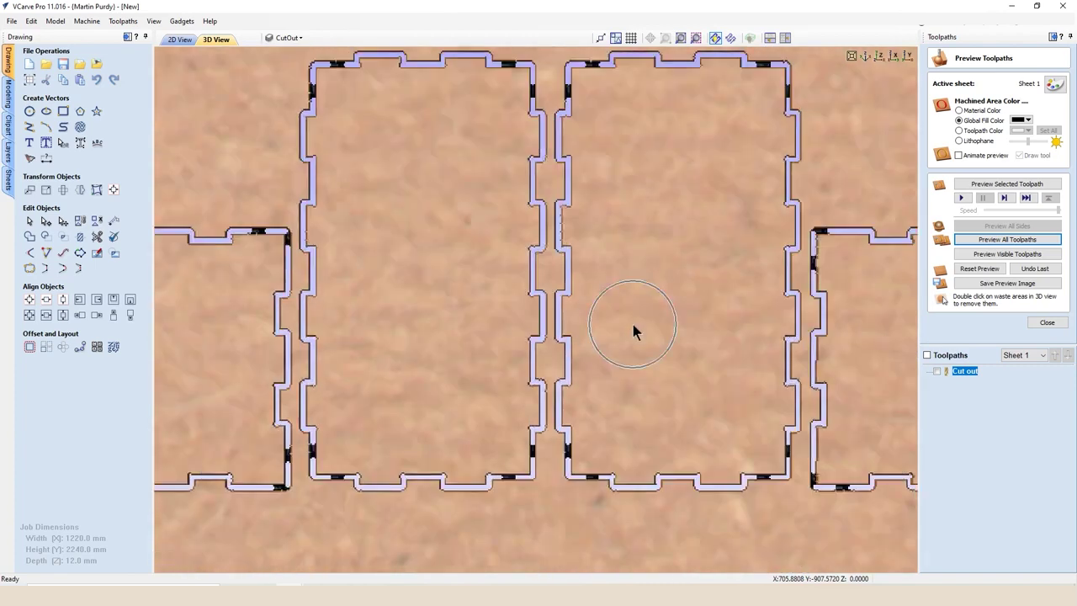
scroll(632, 281, "down", 3)
scroll(632, 281, "down", 3)
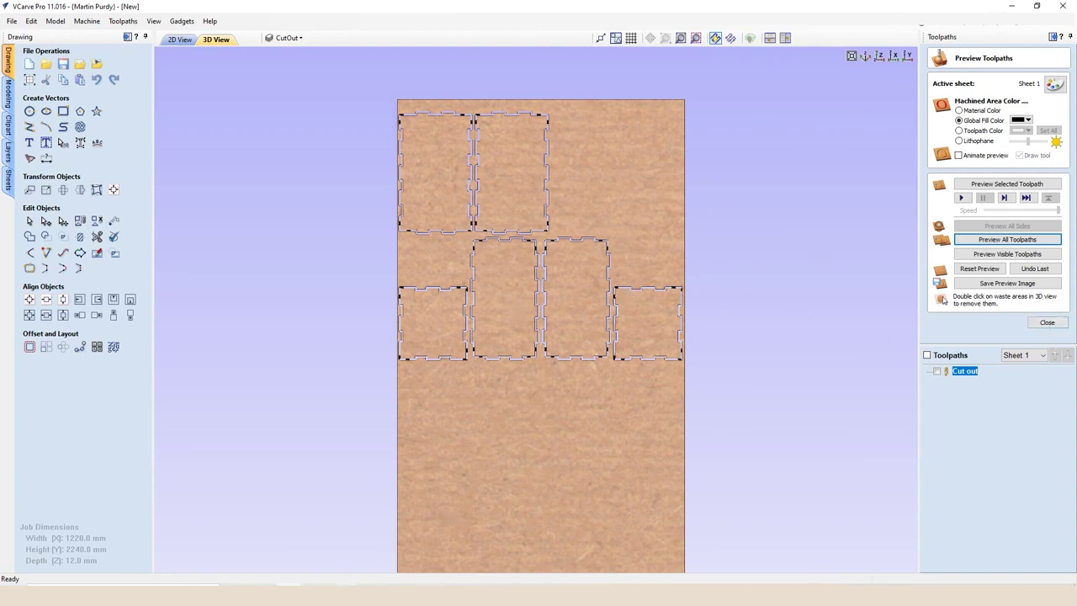
Switch to the open MK1 project and examine the parts laid out on Sheet 2 and Sheet 1
left_click(289, 596)
left_click(260, 566)
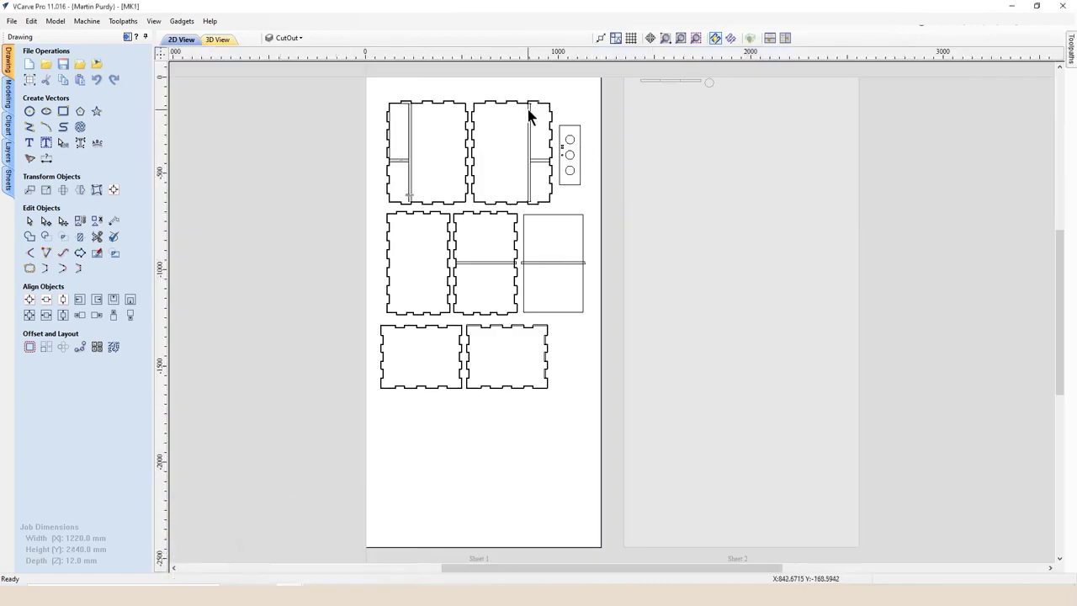
left_click(655, 126)
scroll(555, 84, "up", 5)
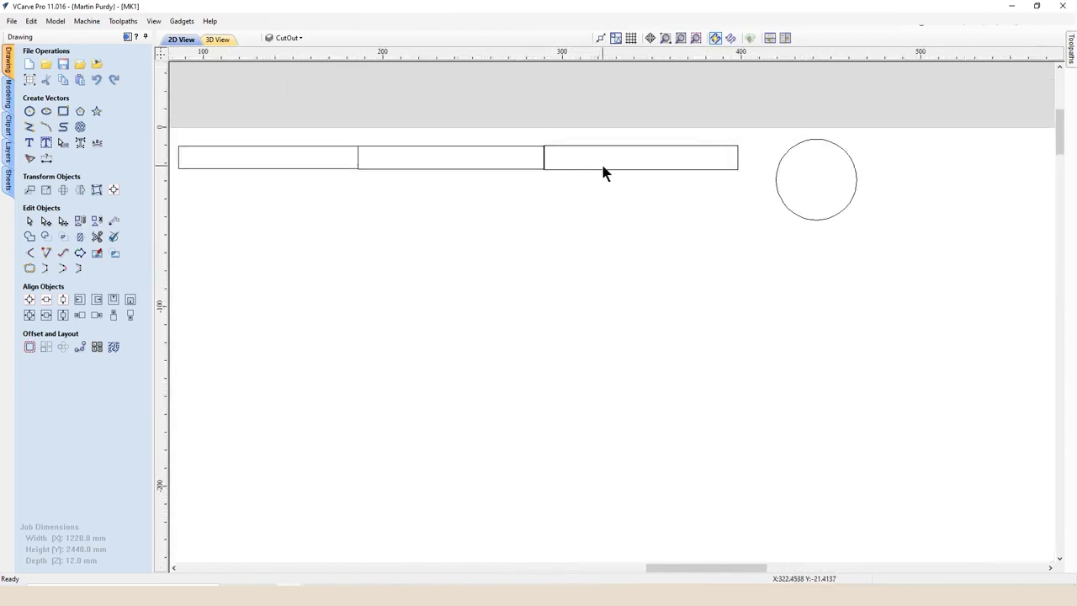
scroll(602, 186, "down", 5)
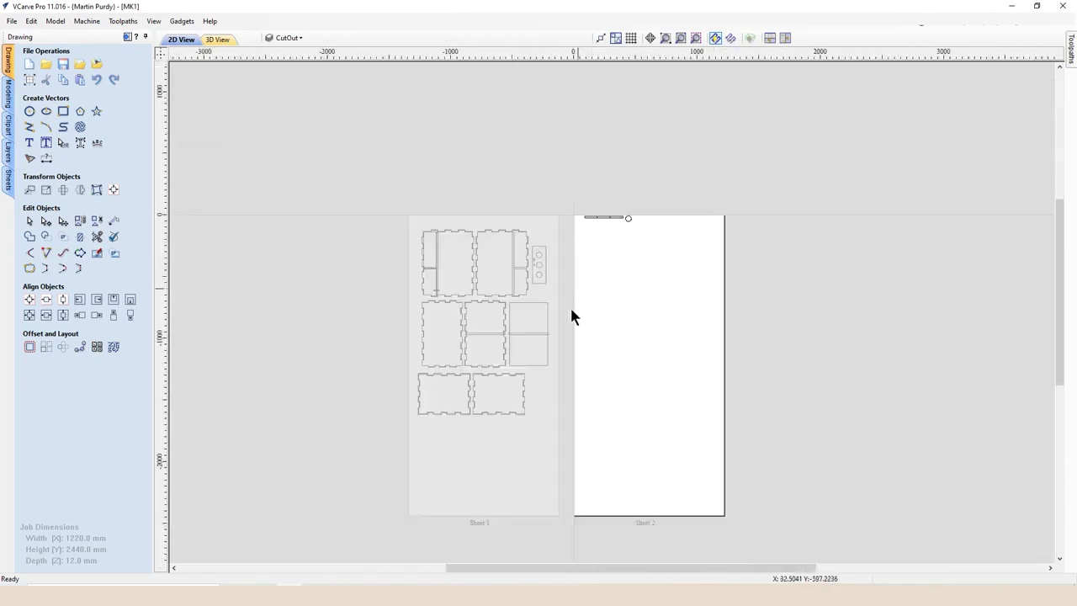
scroll(478, 318, "up", 1)
left_click(487, 303)
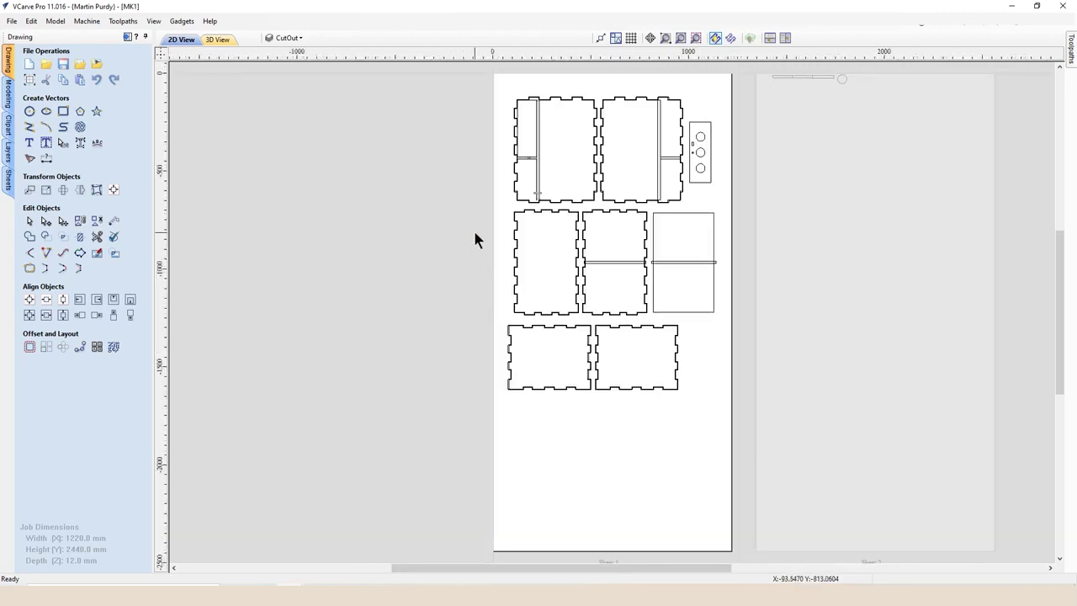
scroll(509, 177, "up", 3)
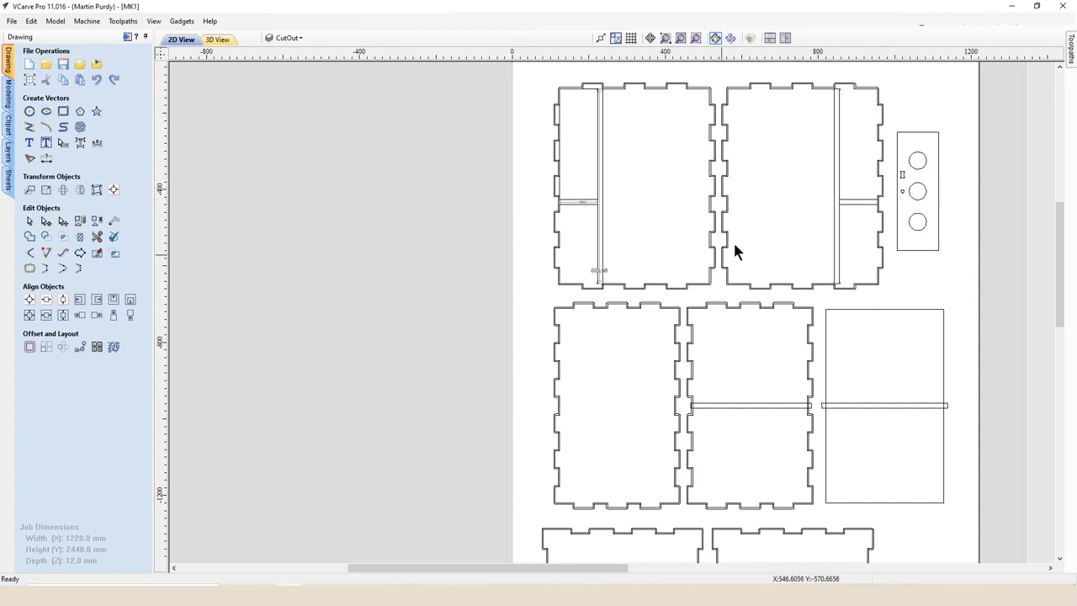
scroll(735, 223, "down", 1)
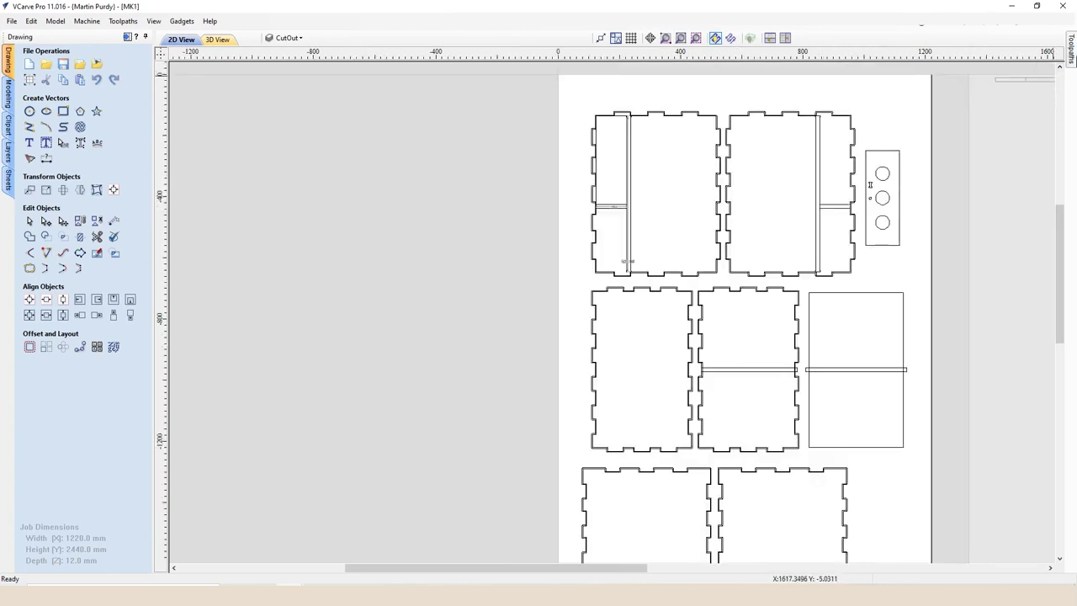
Preview all toolpaths of the MK1 project's Sheet 1 in 3D
left_click(1069, 37)
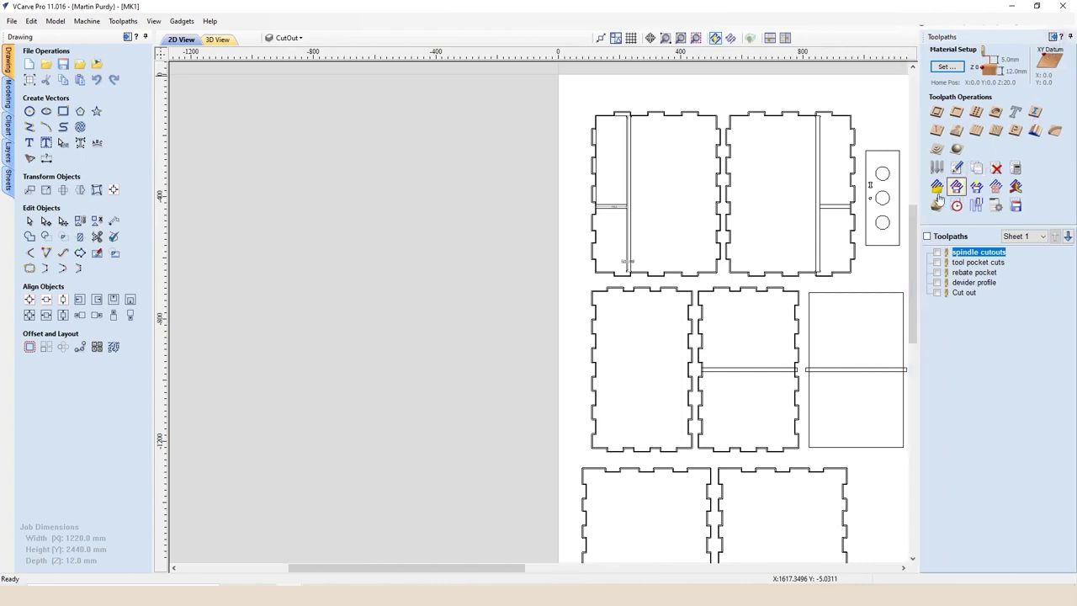
left_click(937, 204)
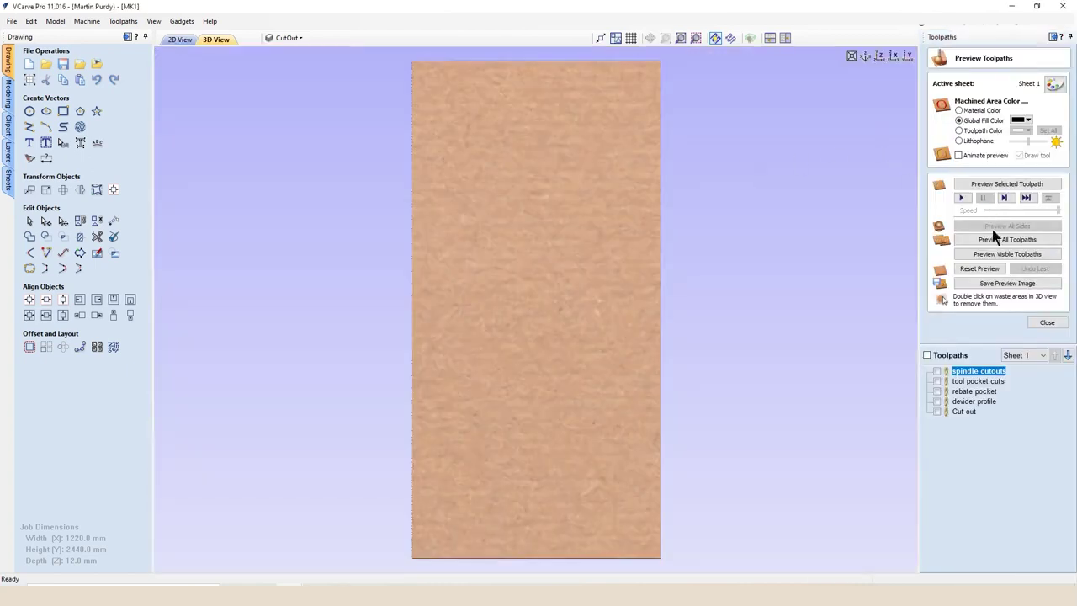
left_click(991, 240)
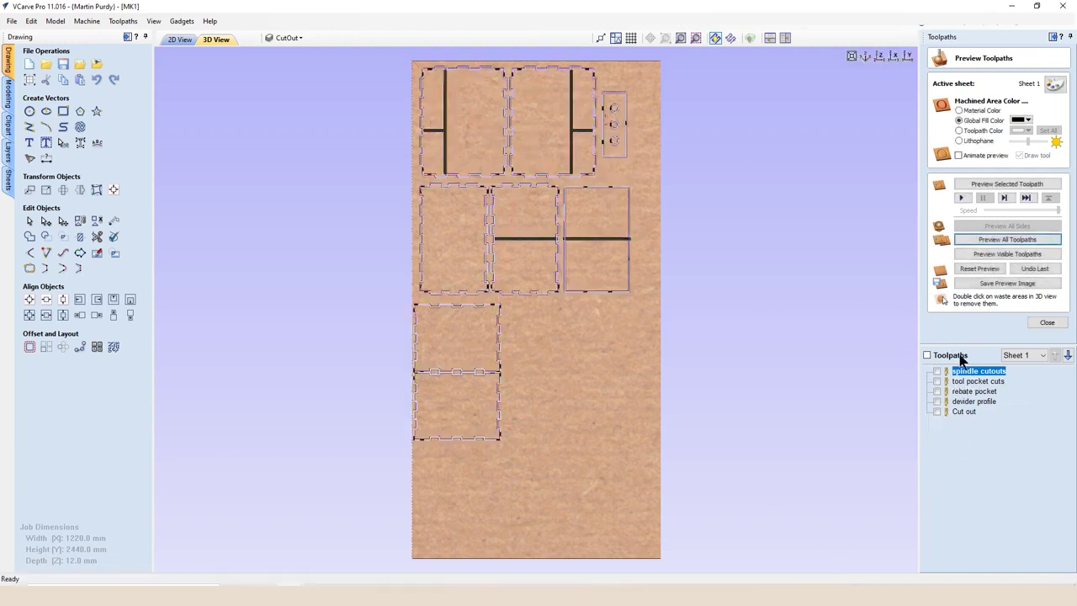
In the 2D view, select the two panels of the lowest row and move them down and slightly right into the sheet's empty lower area
mouse_move(978, 375)
left_click(181, 40)
scroll(822, 425, "down", 5)
scroll(592, 521, "up", 3)
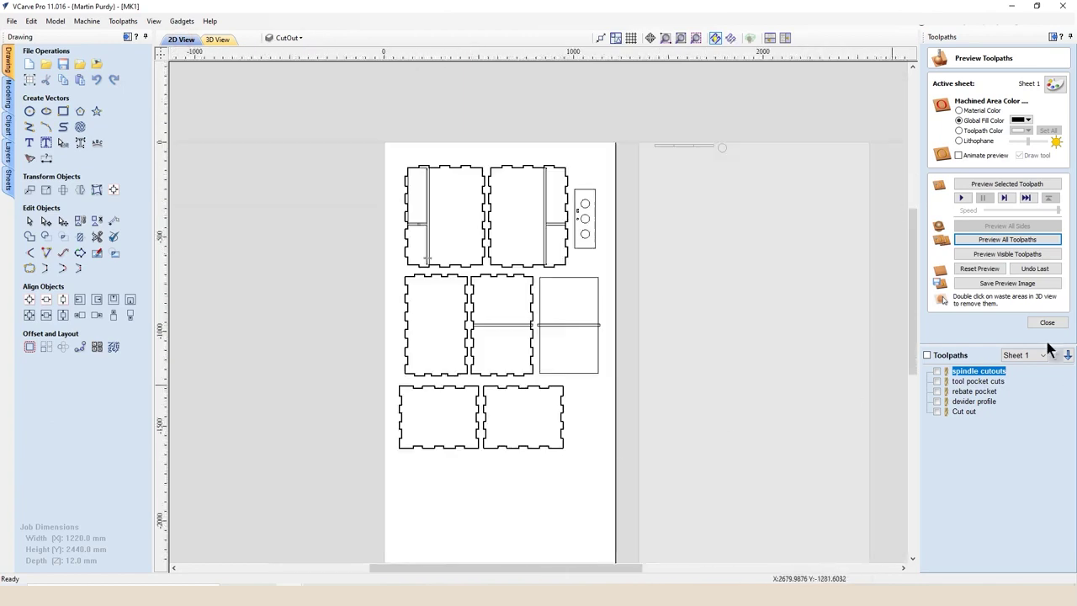
left_click_drag(564, 468, 410, 393)
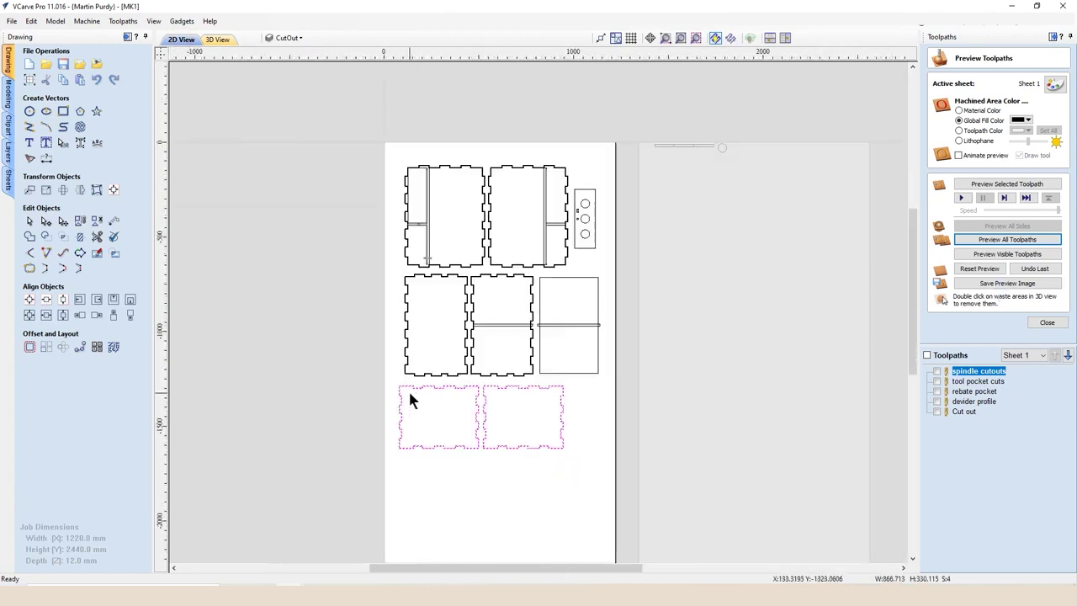
key("Down")
key("Down")
key("Down")
key("Down")
key("Down")
key("Down")
key("Down")
key("Down")
key("Down")
key("Down")
key("Right")
left_click(510, 513)
mouse_move(488, 498)
left_mouse_down()
mouse_move(520, 413)
mouse_move(478, 446)
mouse_move(527, 473)
mouse_move(487, 463)
mouse_move(486, 506)
left_mouse_up()
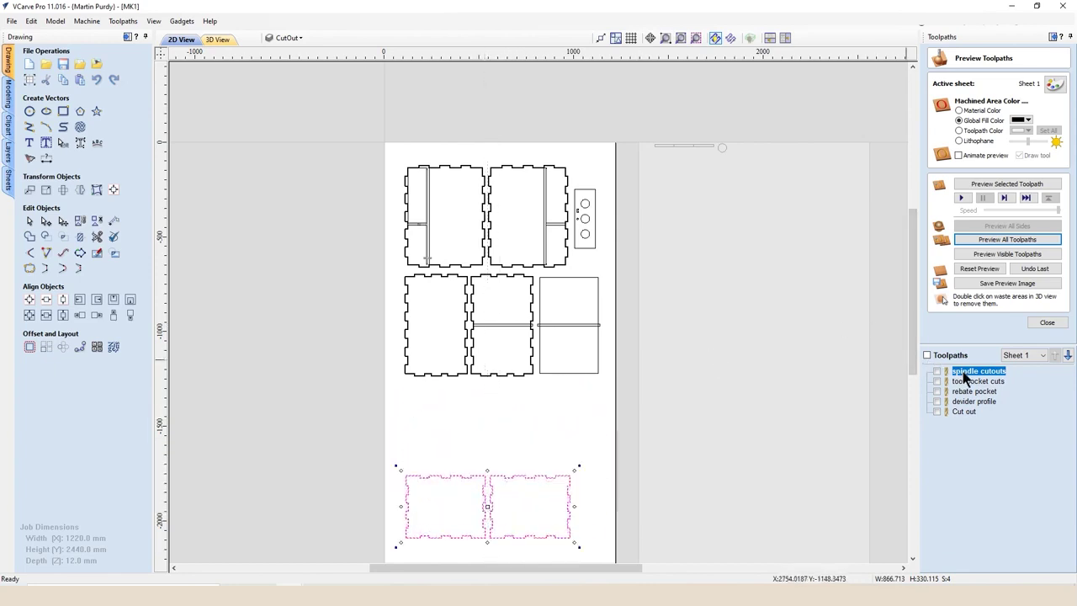
Recalculate all toolpaths for the changed panel layout and dismiss the resulting messages
right_click(963, 374)
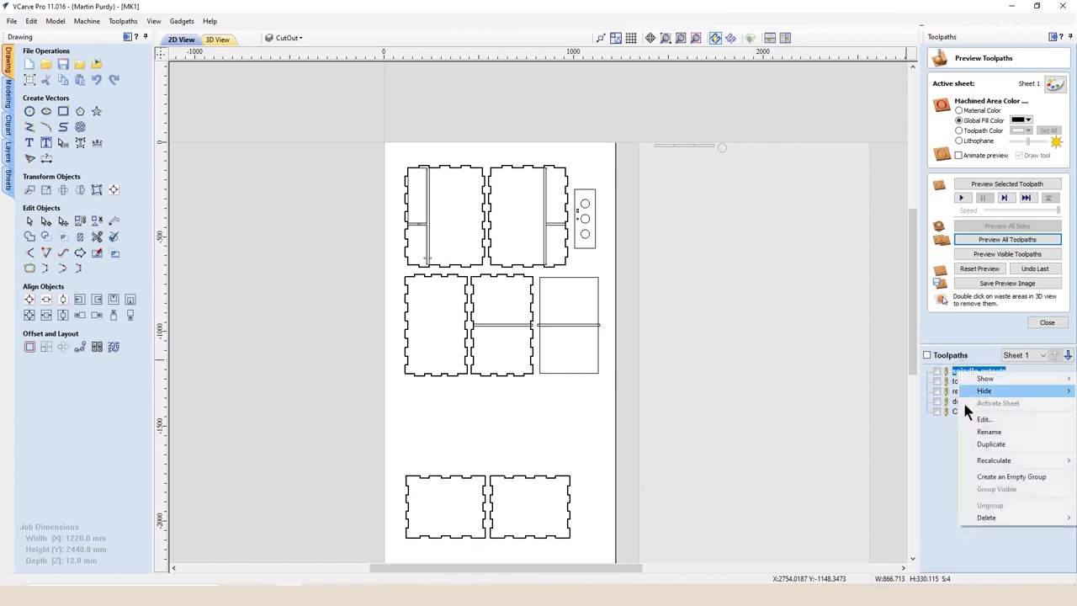
mouse_move(994, 461)
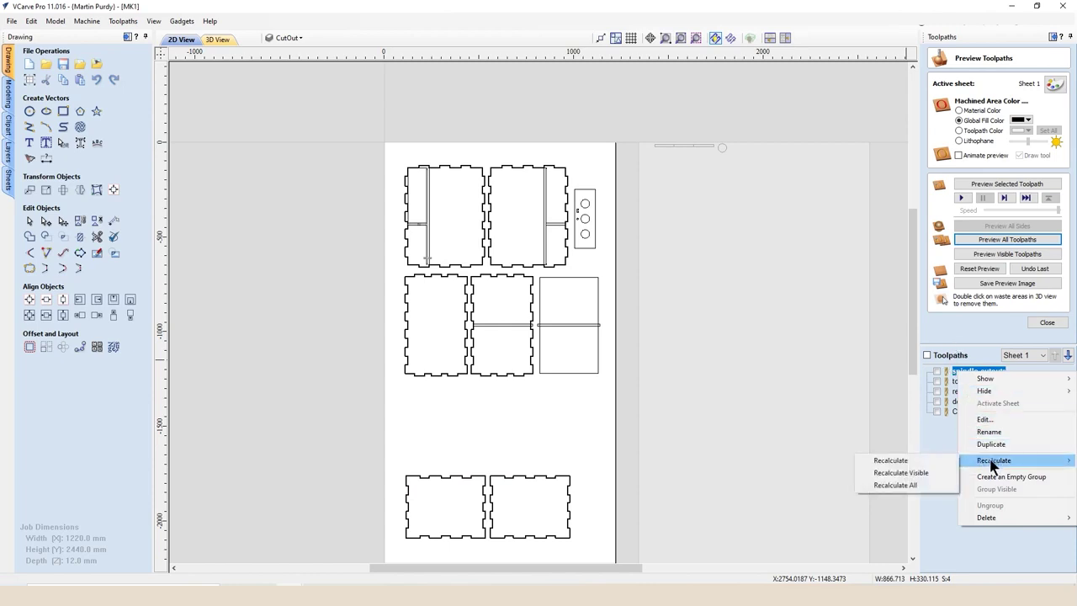
left_click(919, 485)
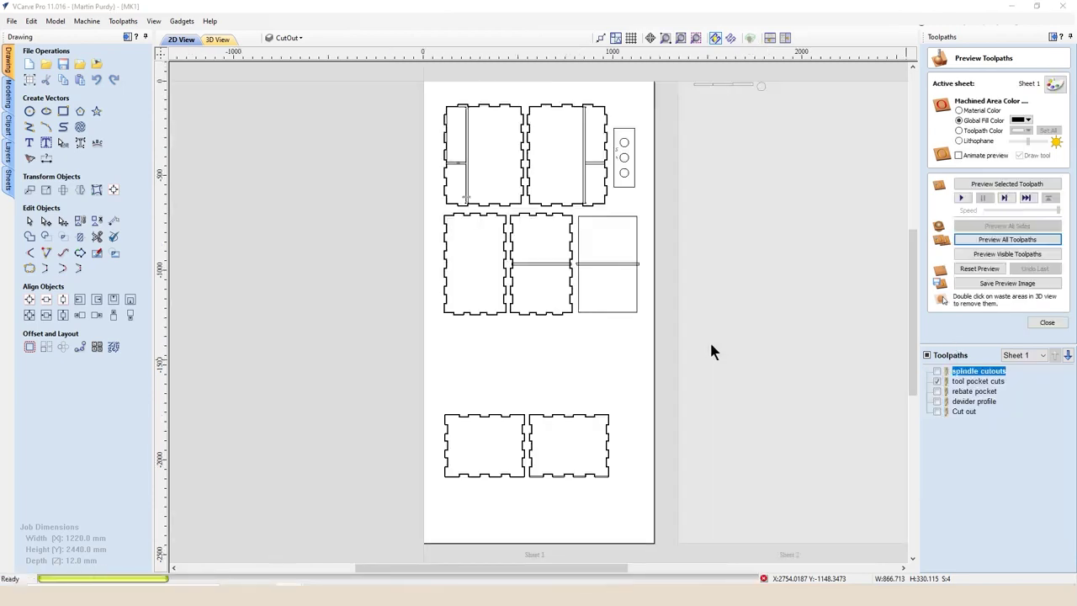
left_click(513, 355)
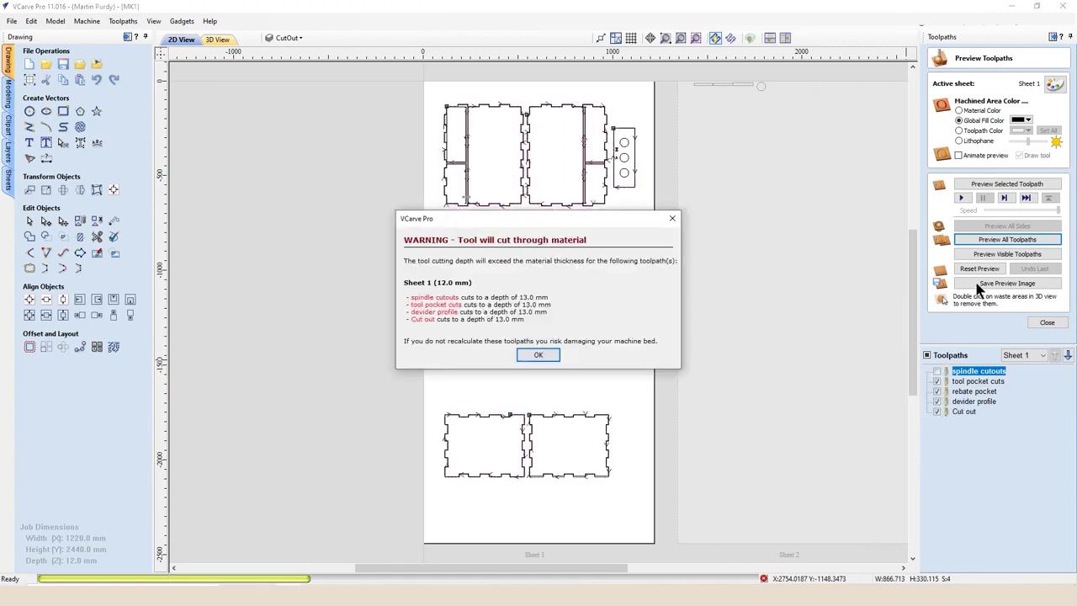
left_click(541, 357)
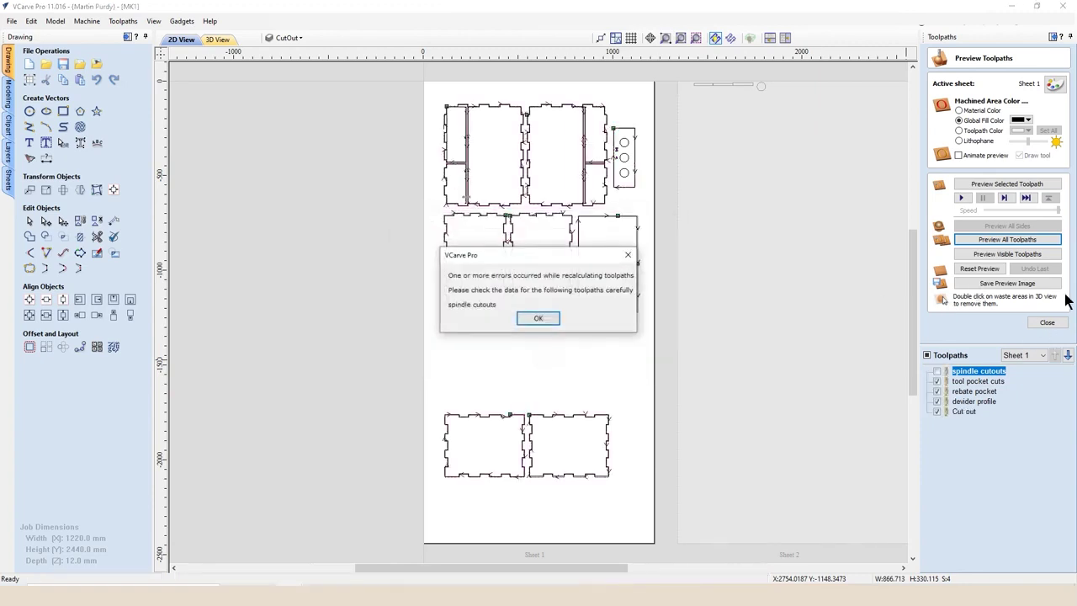
left_click(541, 317)
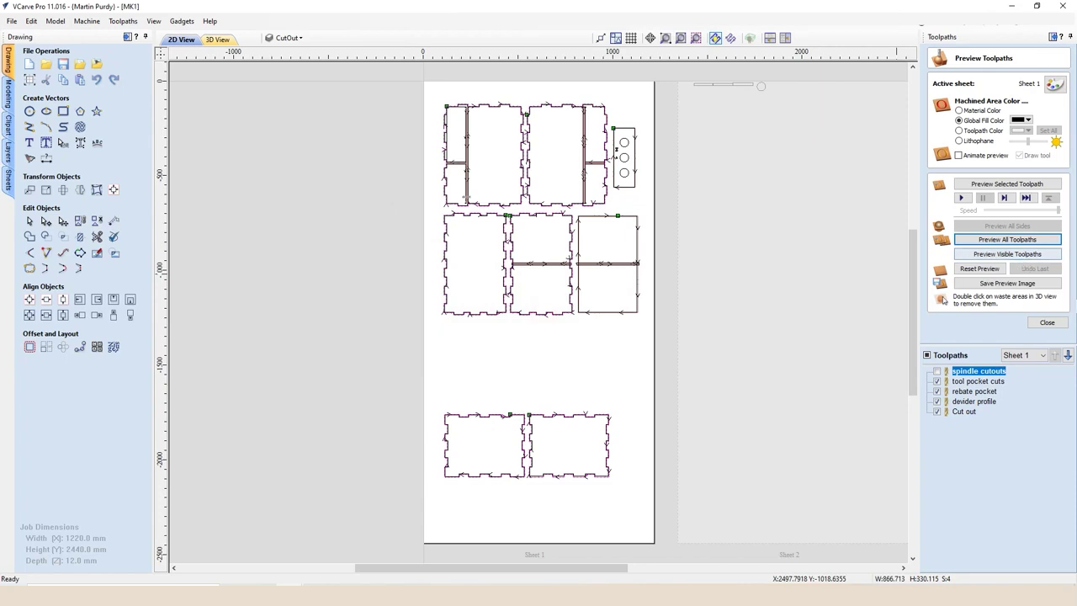
Reset the 3D preview and simulate all recalculated toolpaths
left_click(1047, 322)
left_click(939, 208)
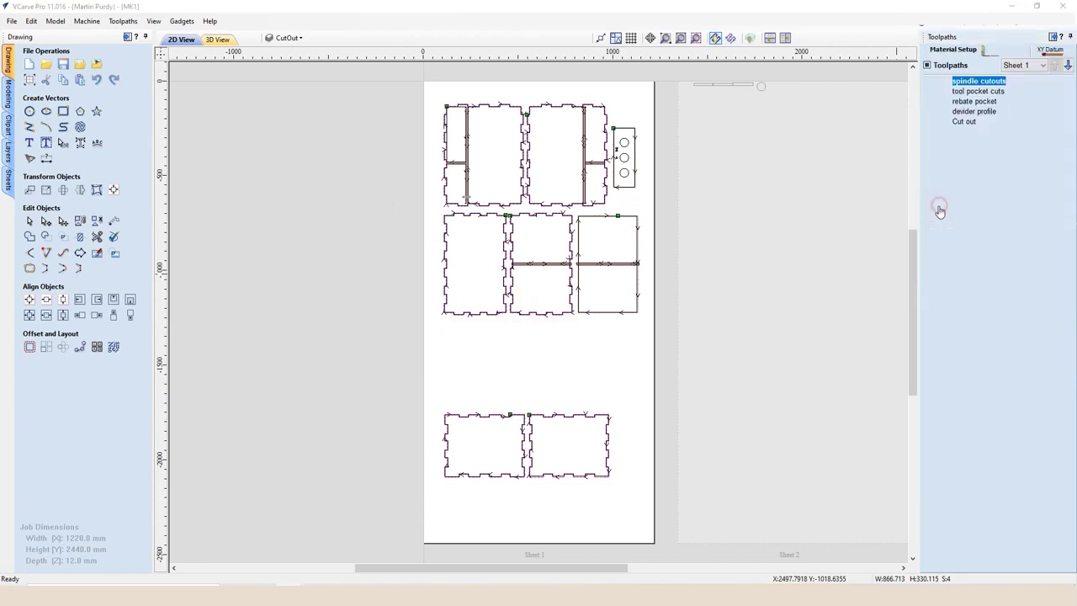
left_click(972, 269)
left_click(972, 240)
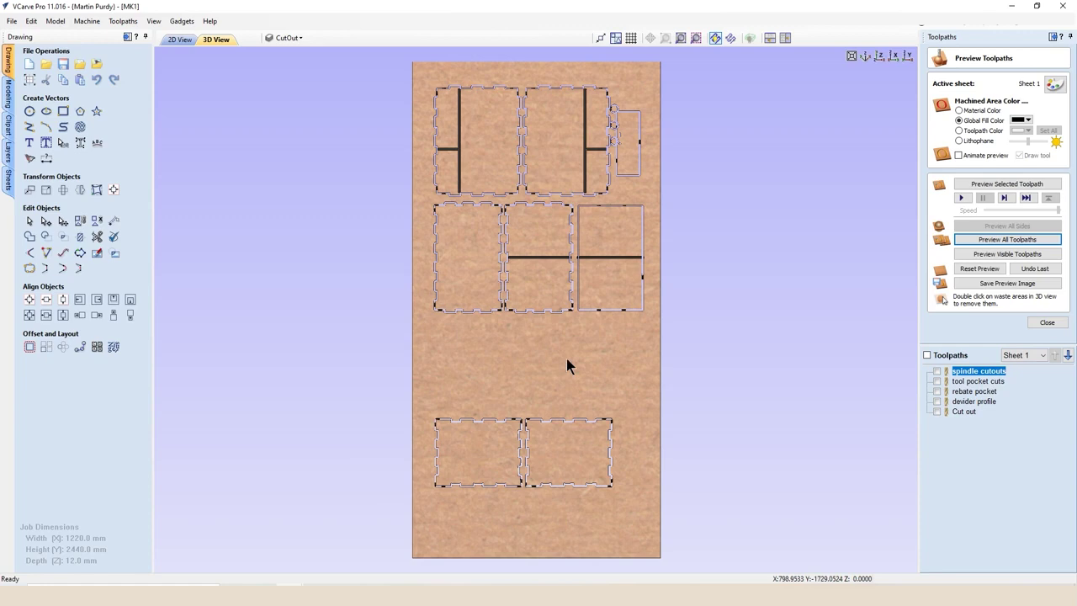
Return to the 2D view and move the two lowest panels back up to just beneath the second row
left_click(173, 41)
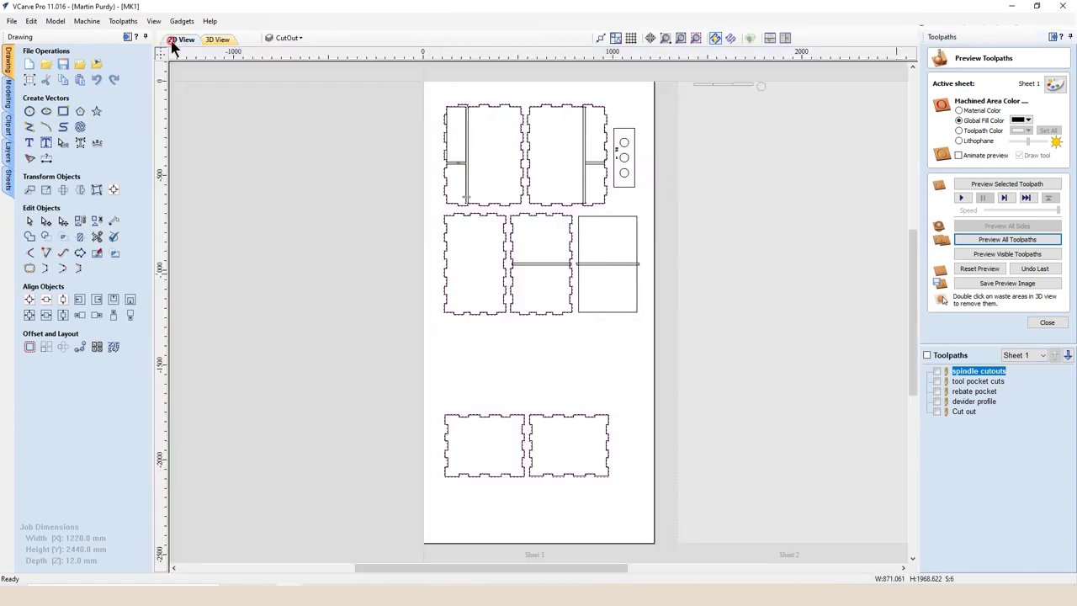
key("Up")
key("Up")
key("Up")
key("Up")
key("Up")
key("Up")
key("Up")
key("Up")
key("Up")
key("Up")
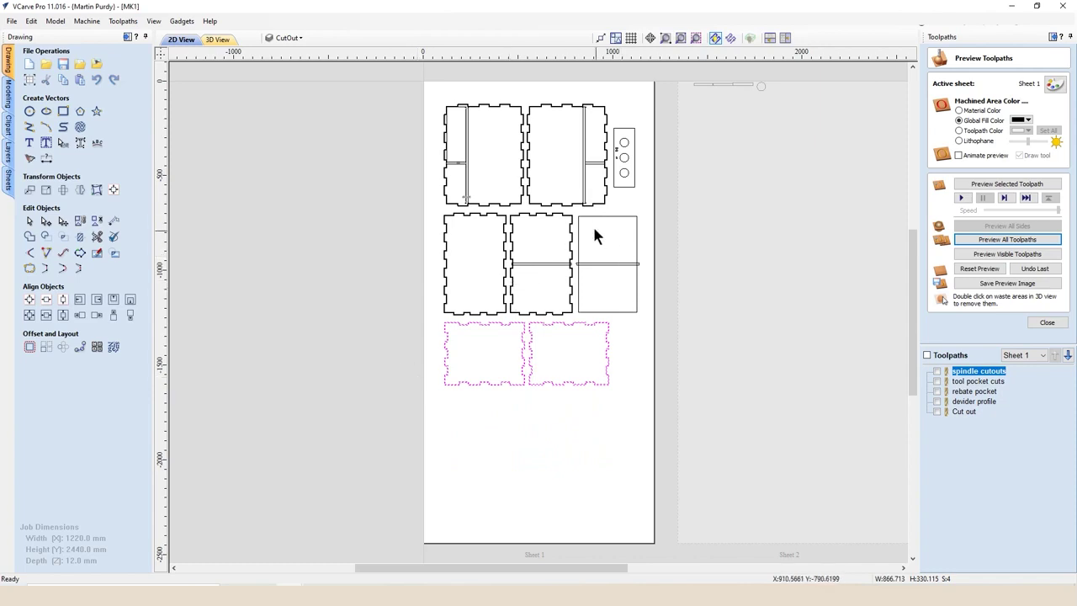
Select all vectors on Sheet 1, move them up to just inside the sheet's upper edge, and check the edge clearance
mouse_move(623, 393)
left_mouse_down()
mouse_move(511, 261)
mouse_move(419, 109)
left_mouse_up()
key("Up")
key("Up")
key("Up")
key("Up")
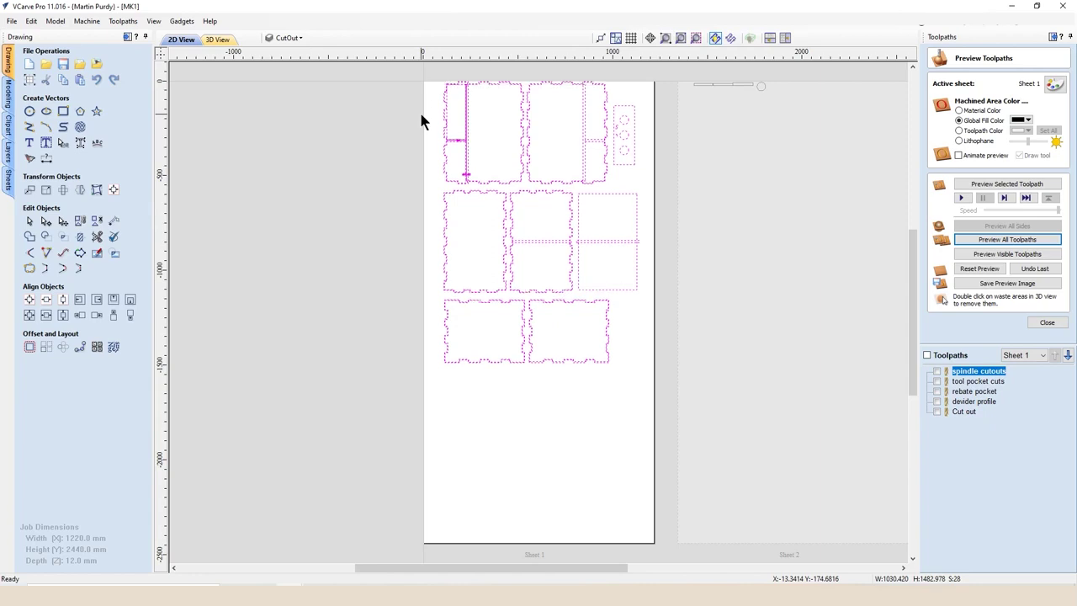
scroll(495, 58, "up", 3)
scroll(522, 111, "up", 3)
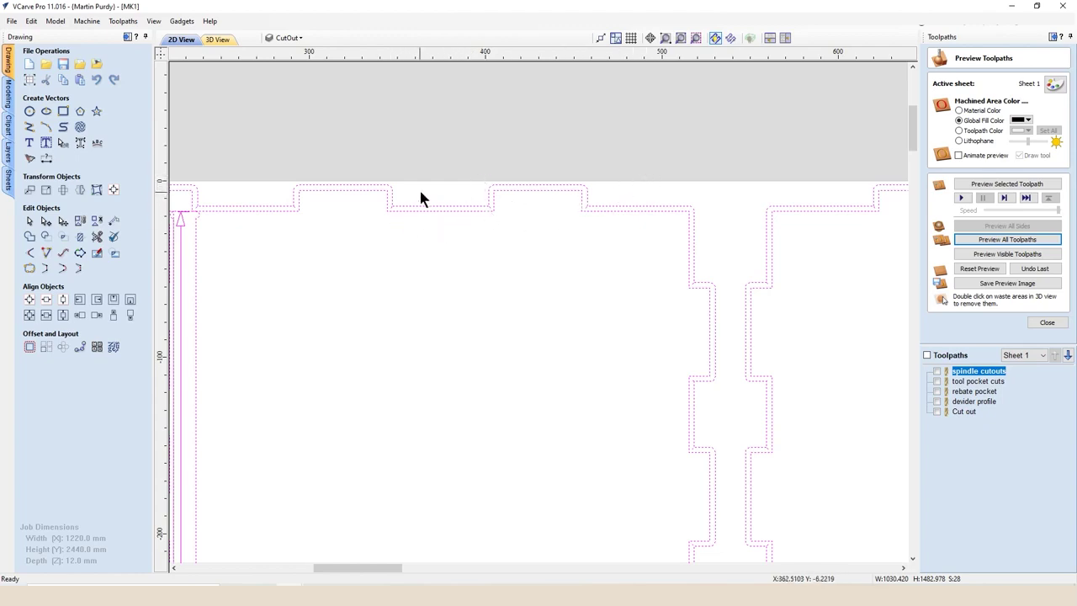
scroll(437, 210, "down", 5)
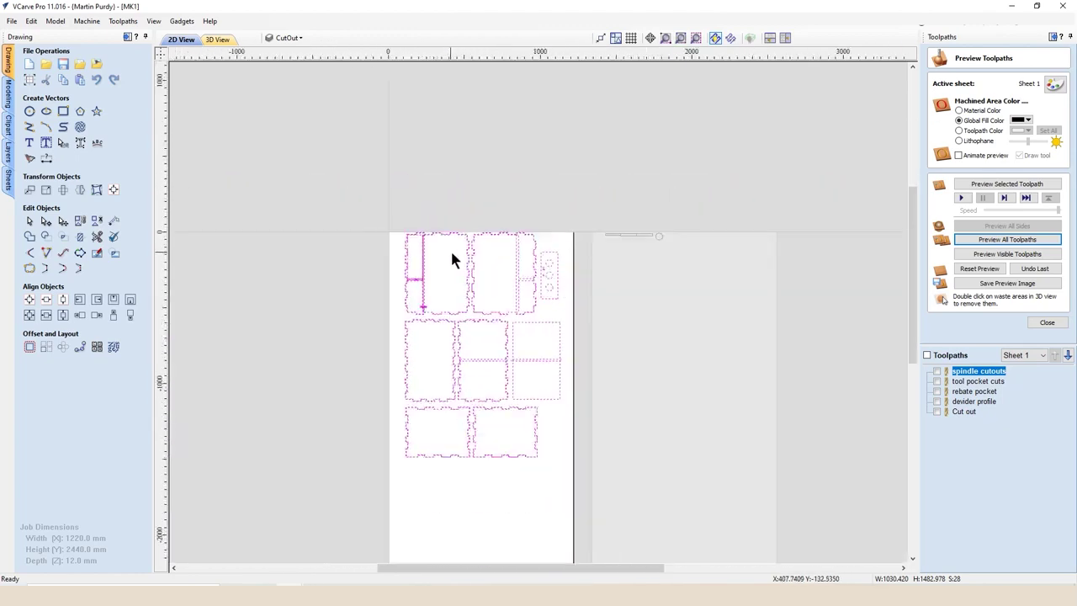
scroll(505, 270, "up", 2)
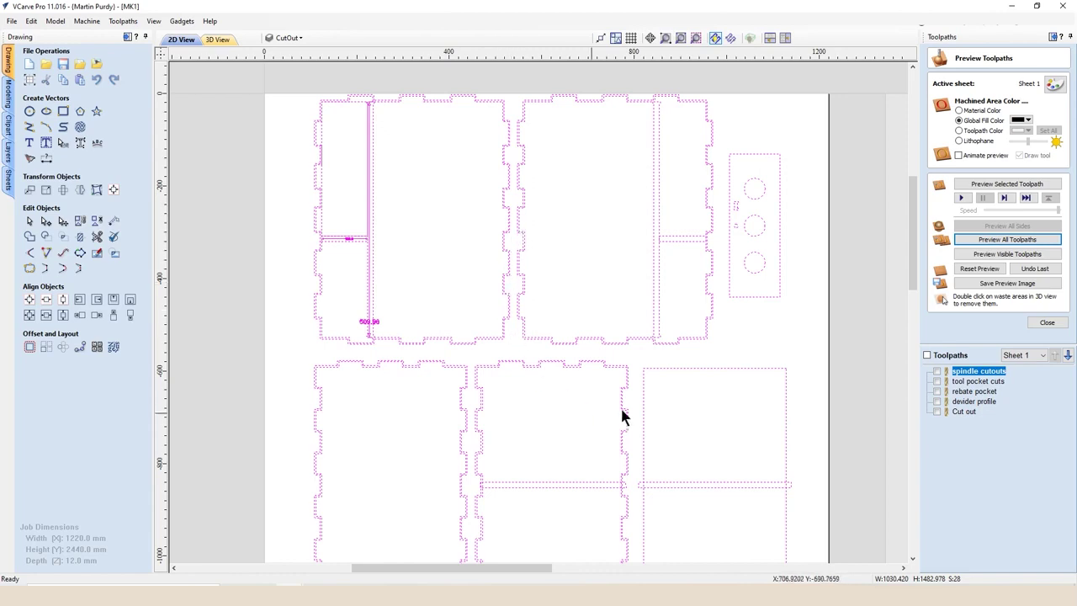
Open the spindle cutouts profile toolpath for editing and try to edit its tab positions
left_click(1047, 323)
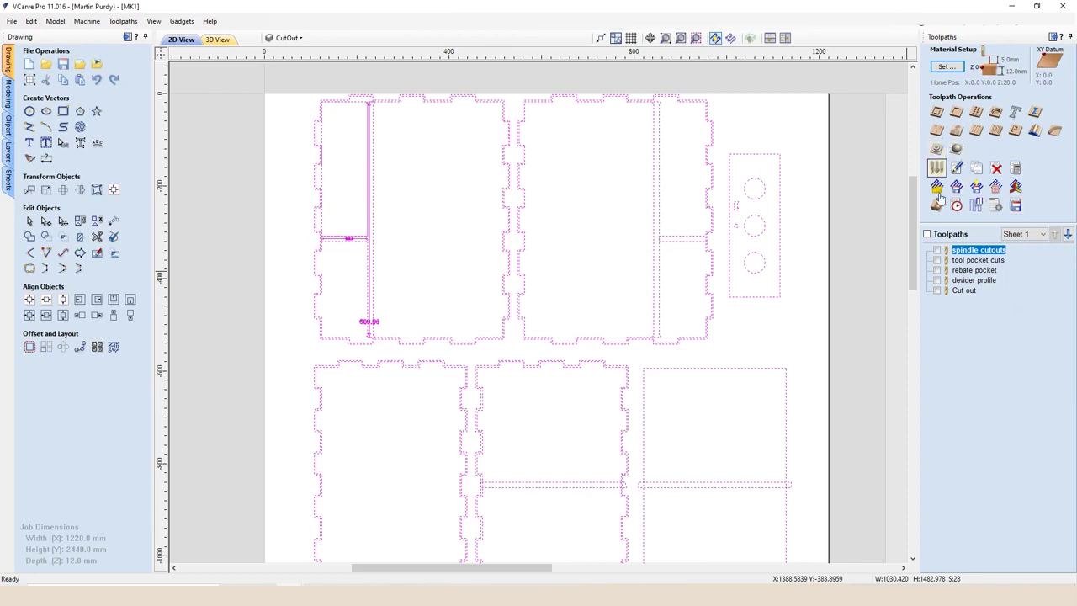
double_click(959, 250)
left_click(1047, 345)
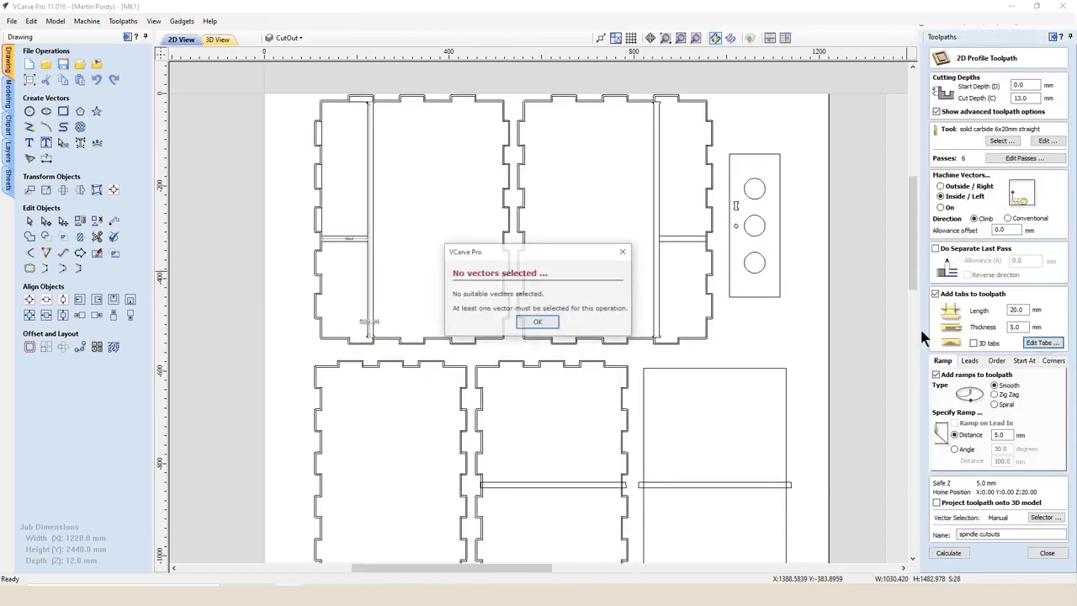
left_click(535, 325)
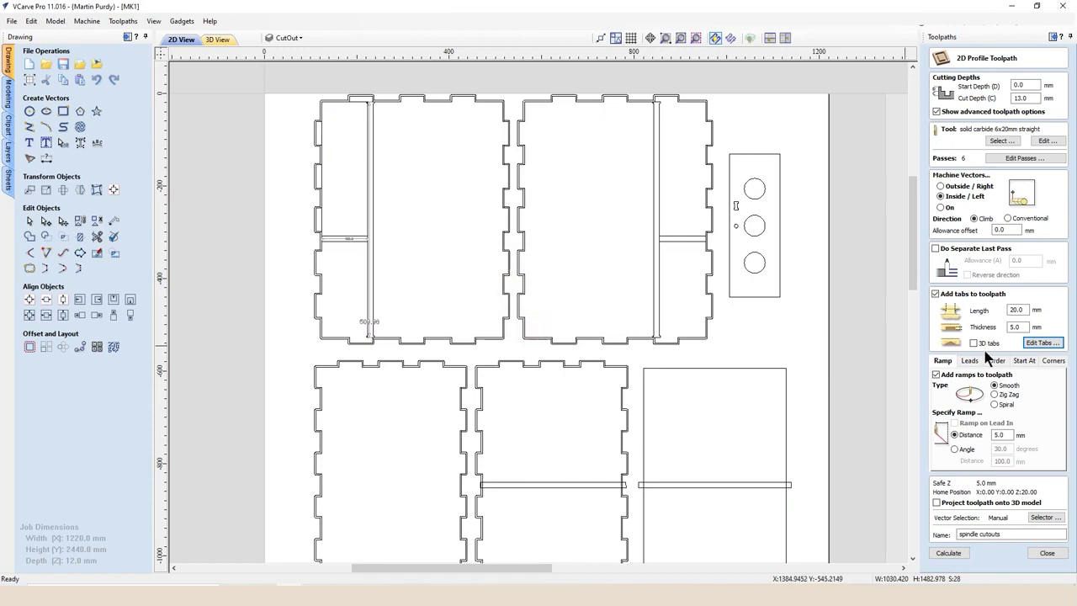